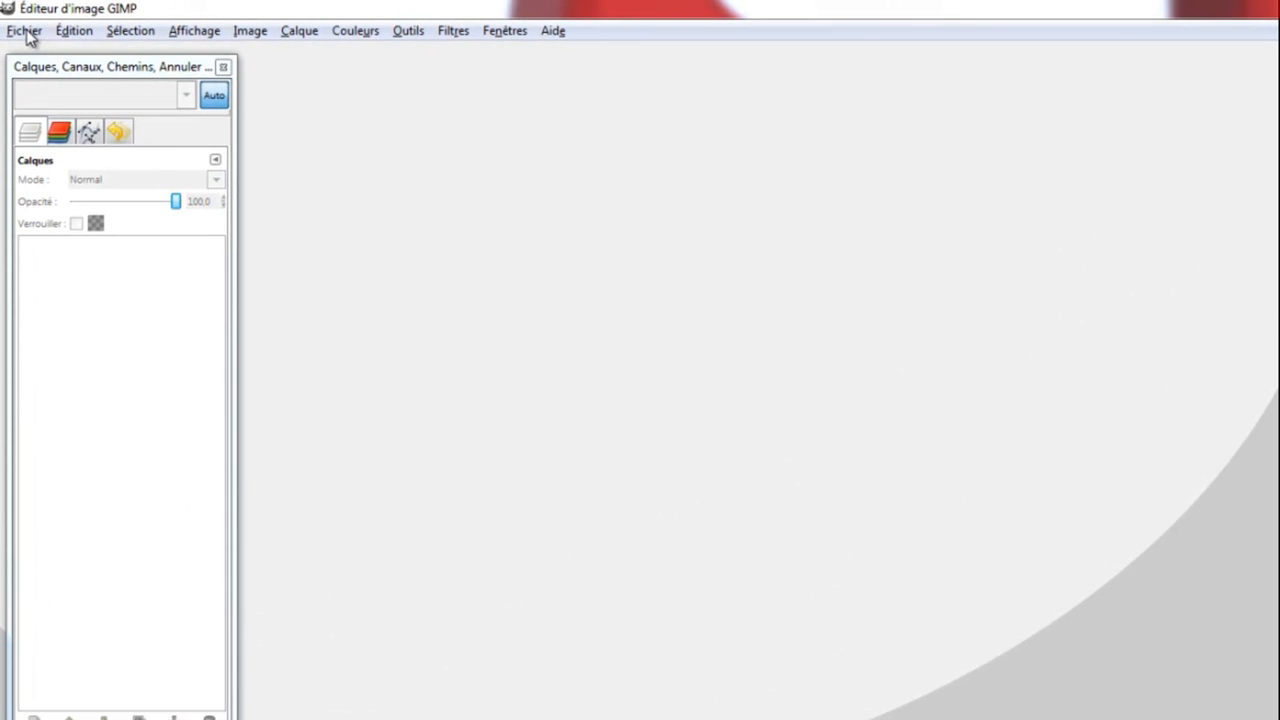
pyautogui.click(25, 31)
pyautogui.click(50, 95)
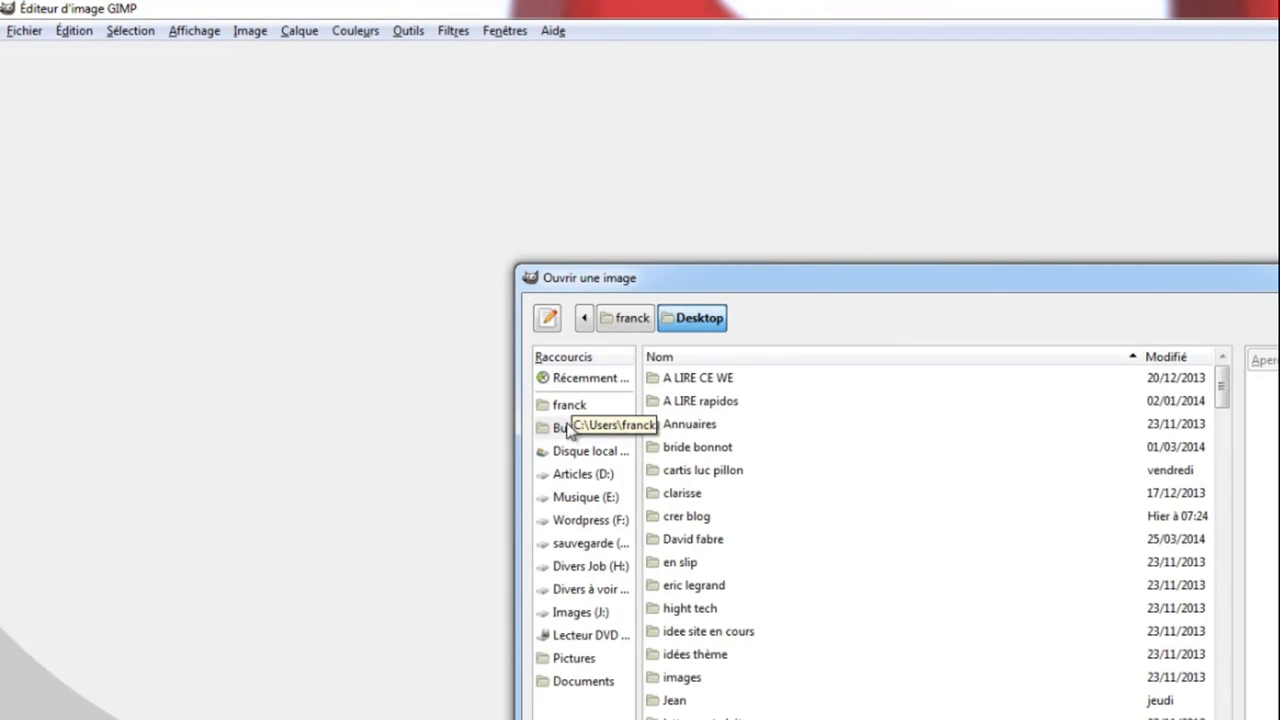
pyautogui.click(566, 428)
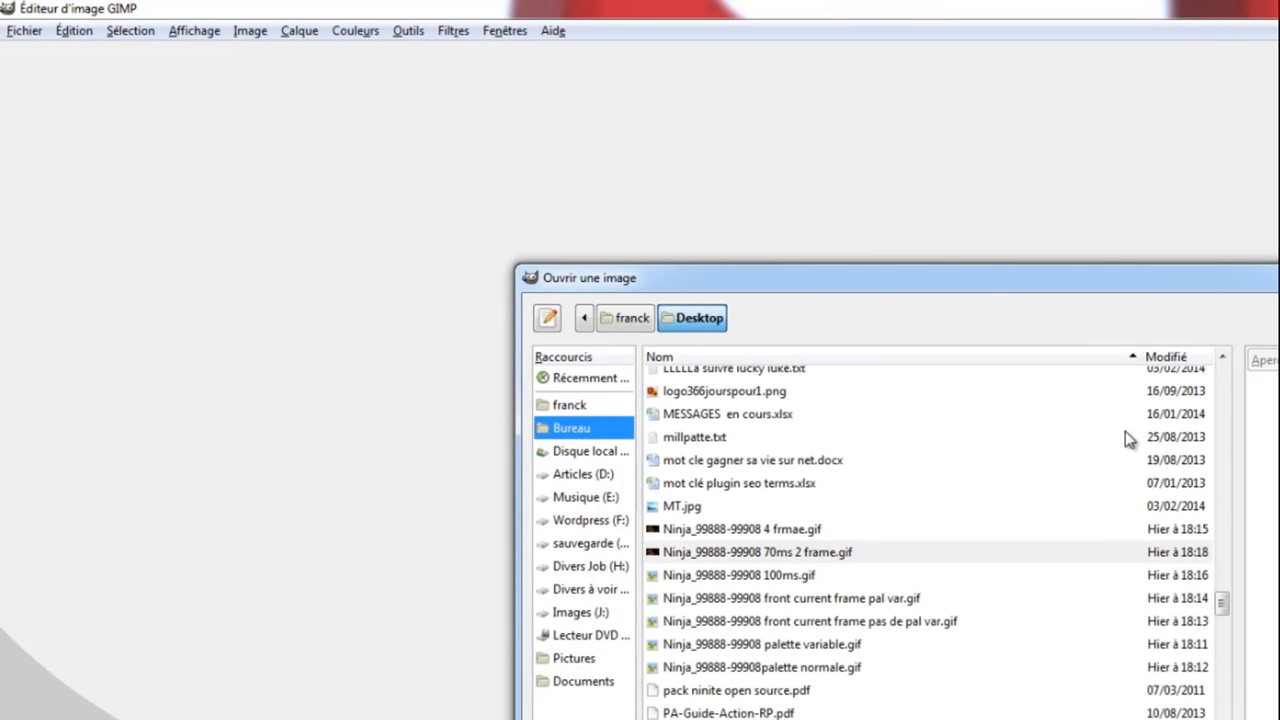
pyautogui.doubleClick(791, 553)
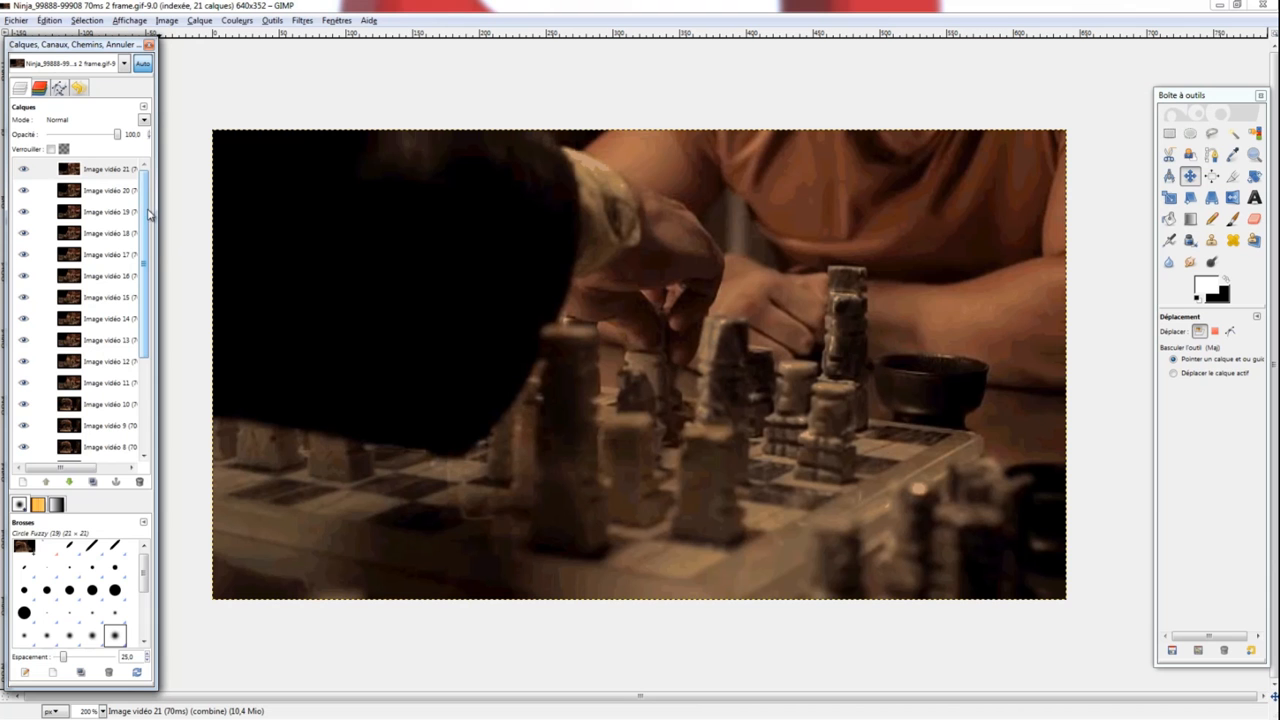
# Draw a tiny rectangular selection about 2 by 4 px on the reaching hand in the chess image.
pyautogui.click(1169, 134)
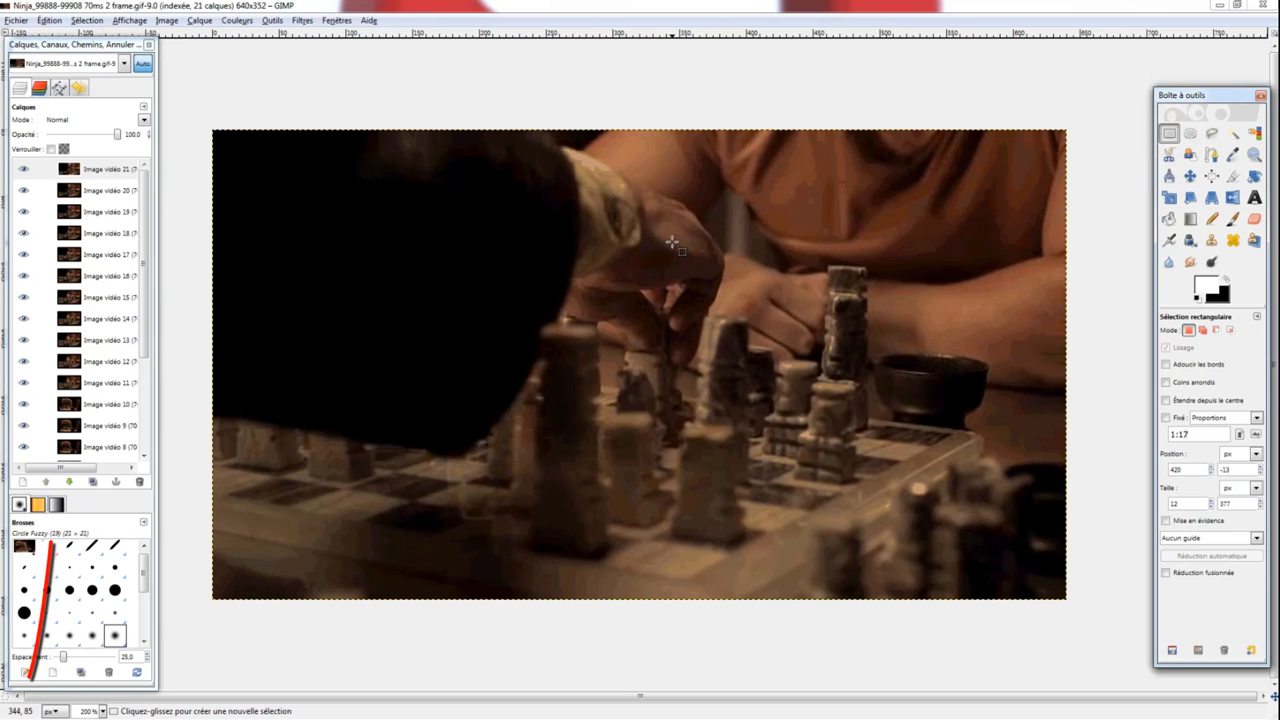
pyautogui.moveTo(669, 240); pyautogui.dragTo(673, 248)
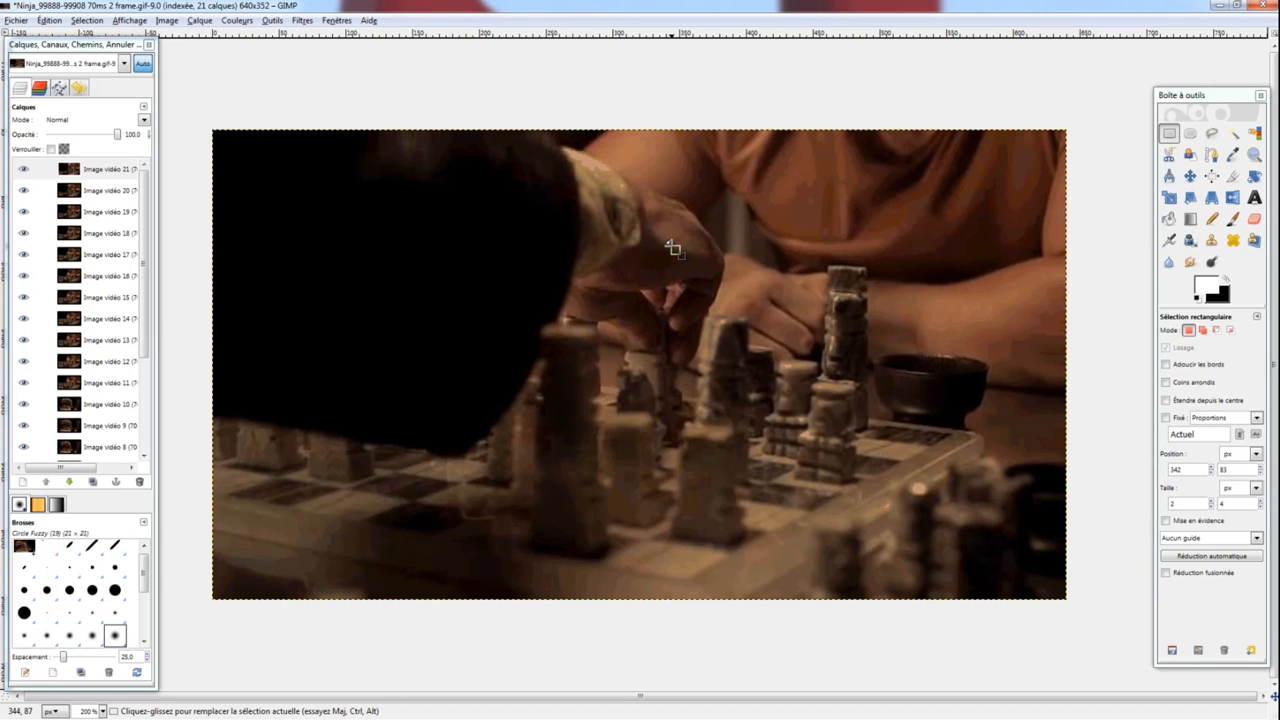
# Hide the layers Image vidéo 21 through Image vidéo 2, toggling Arrière-plan off and back on.
pyautogui.click(24, 169)
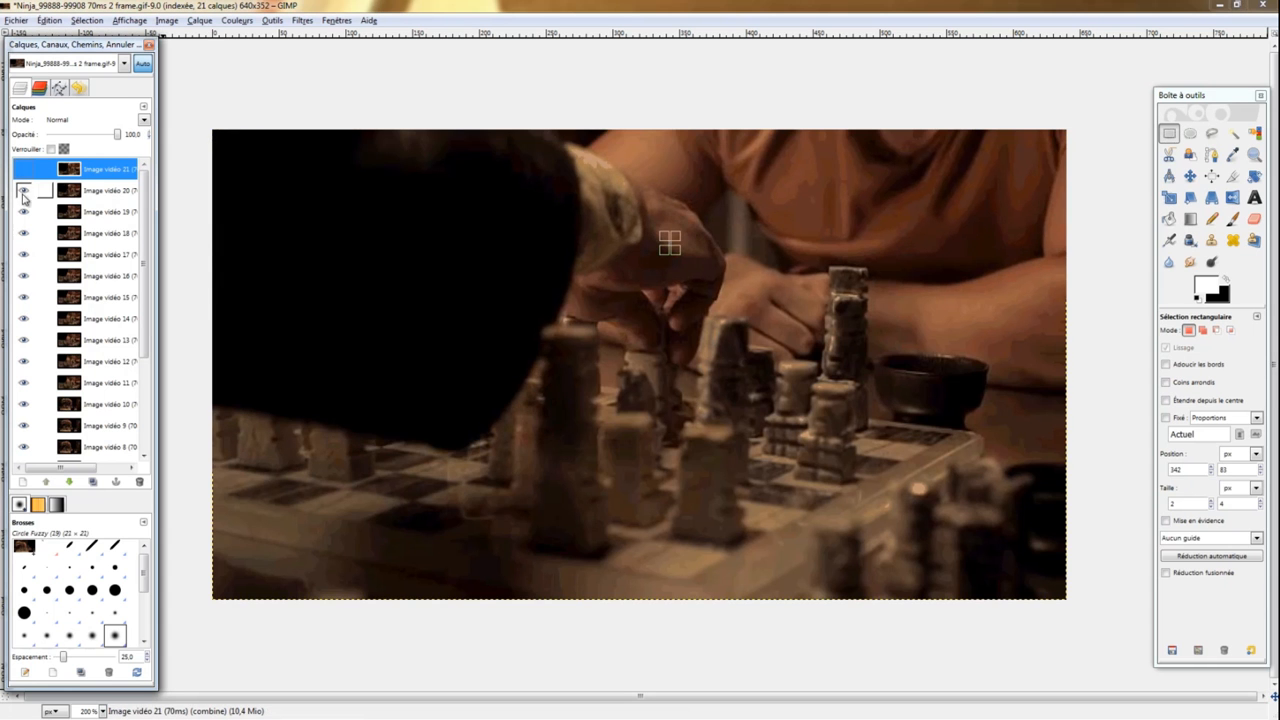
pyautogui.click(24, 190)
pyautogui.click(24, 211)
pyautogui.click(24, 233)
pyautogui.click(24, 254)
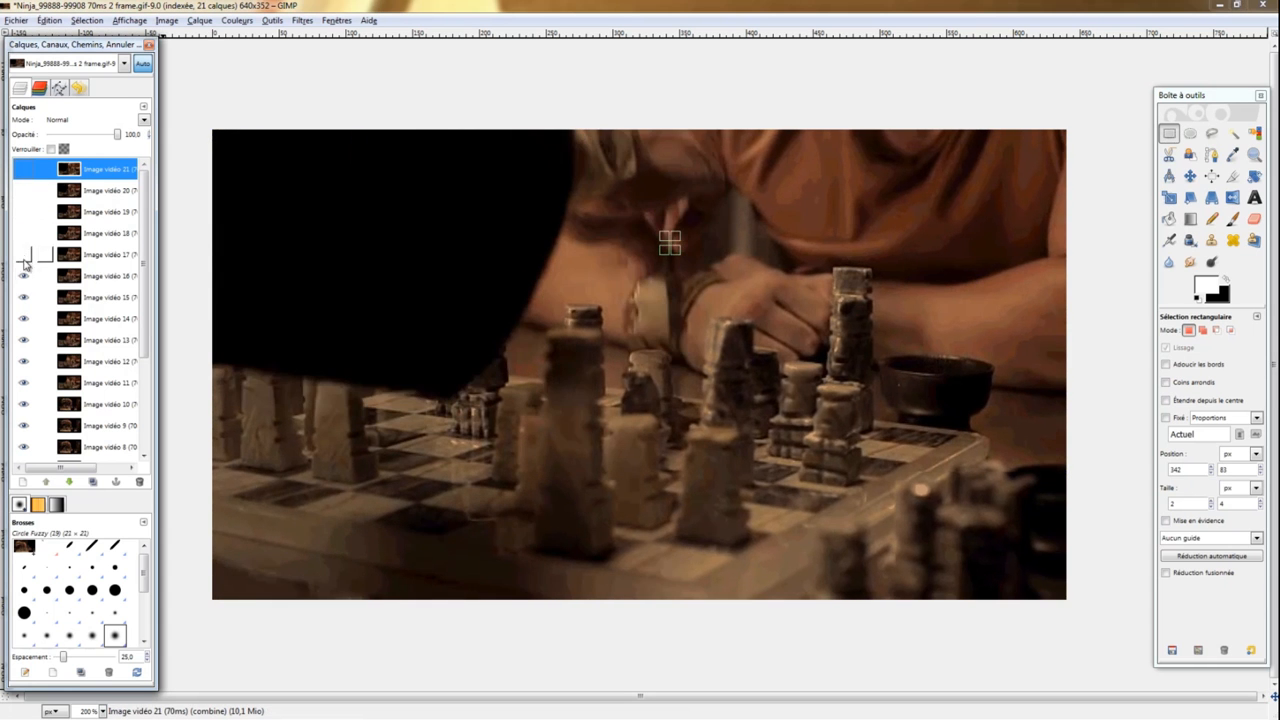
pyautogui.click(24, 275)
pyautogui.click(24, 297)
pyautogui.click(24, 318)
pyautogui.click(24, 340)
pyautogui.click(24, 361)
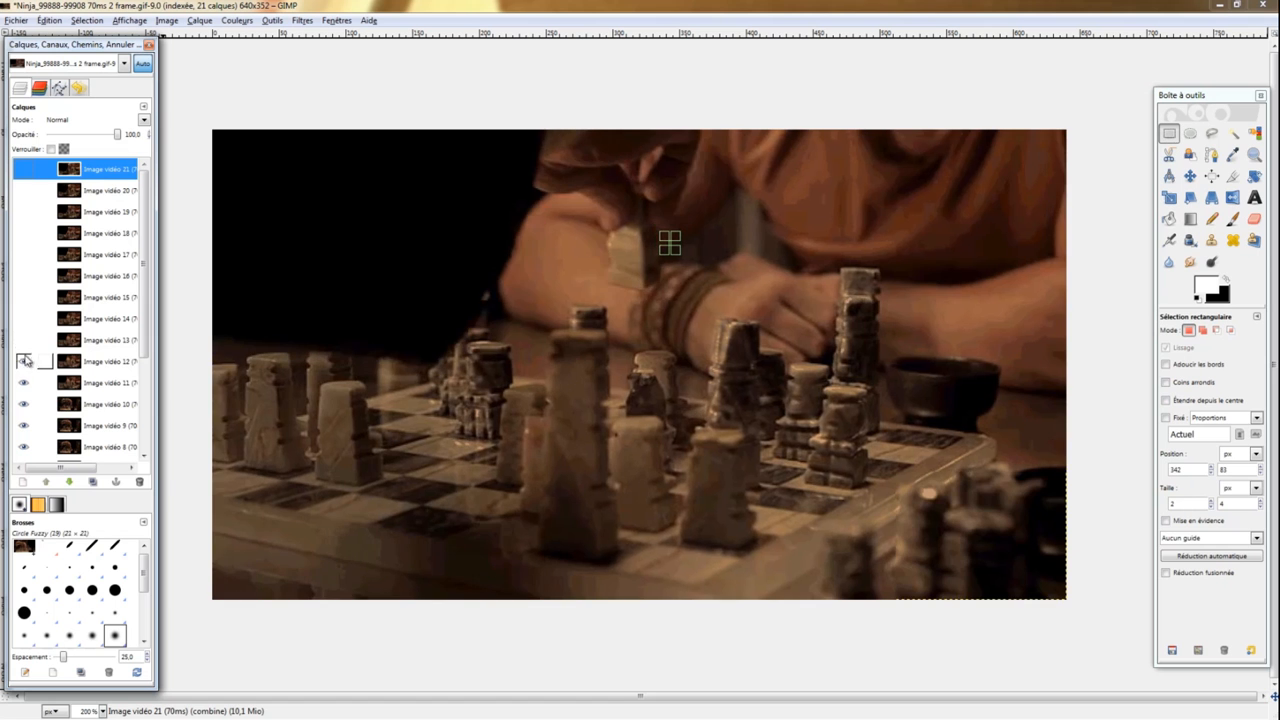
pyautogui.click(24, 383)
pyautogui.click(24, 404)
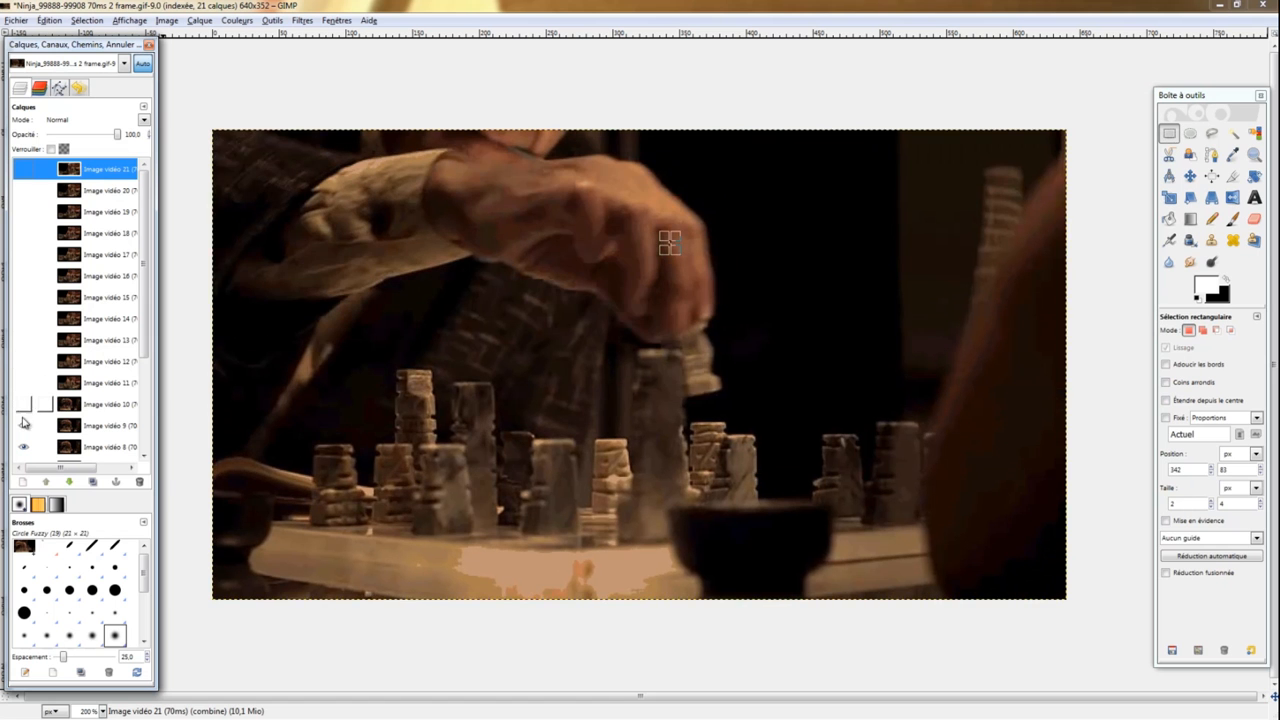
pyautogui.click(24, 425)
pyautogui.click(24, 447)
pyautogui.scroll(-2, 143, 405)
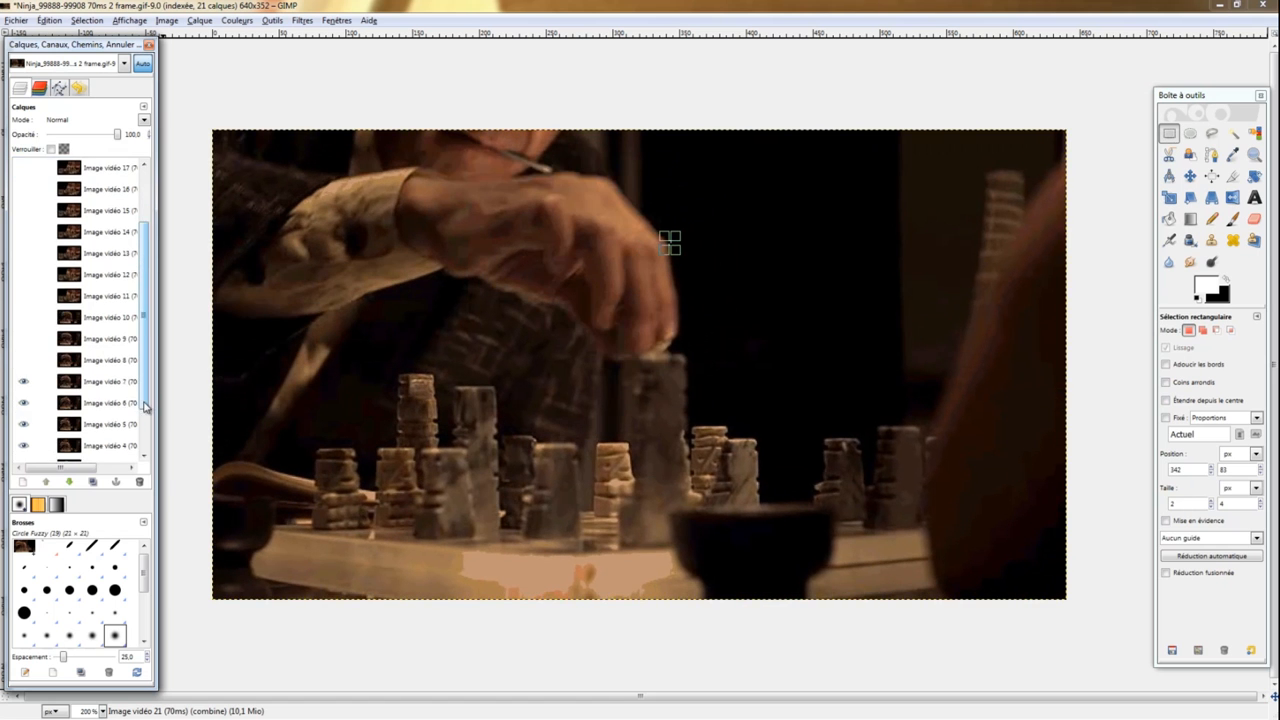
pyautogui.scroll(-2, 143, 405)
pyautogui.click(24, 322)
pyautogui.click(24, 343)
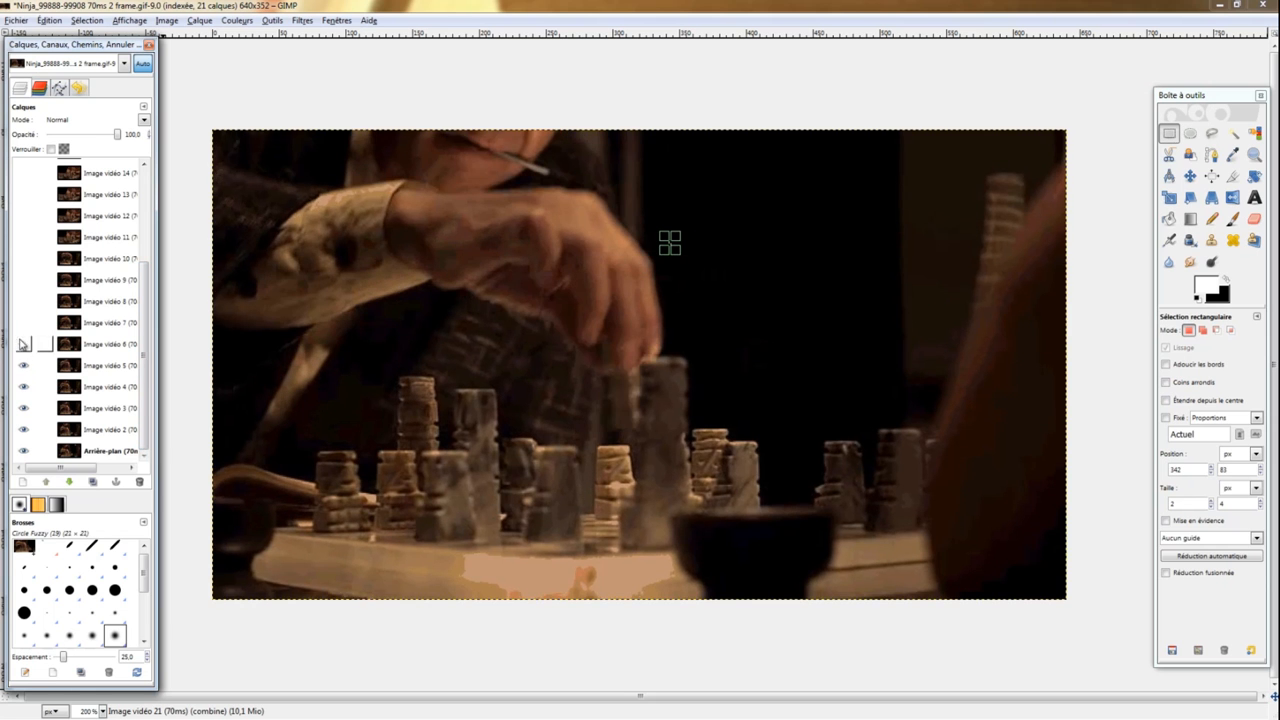
pyautogui.click(24, 365)
pyautogui.click(24, 386)
pyautogui.click(24, 408)
pyautogui.click(24, 429)
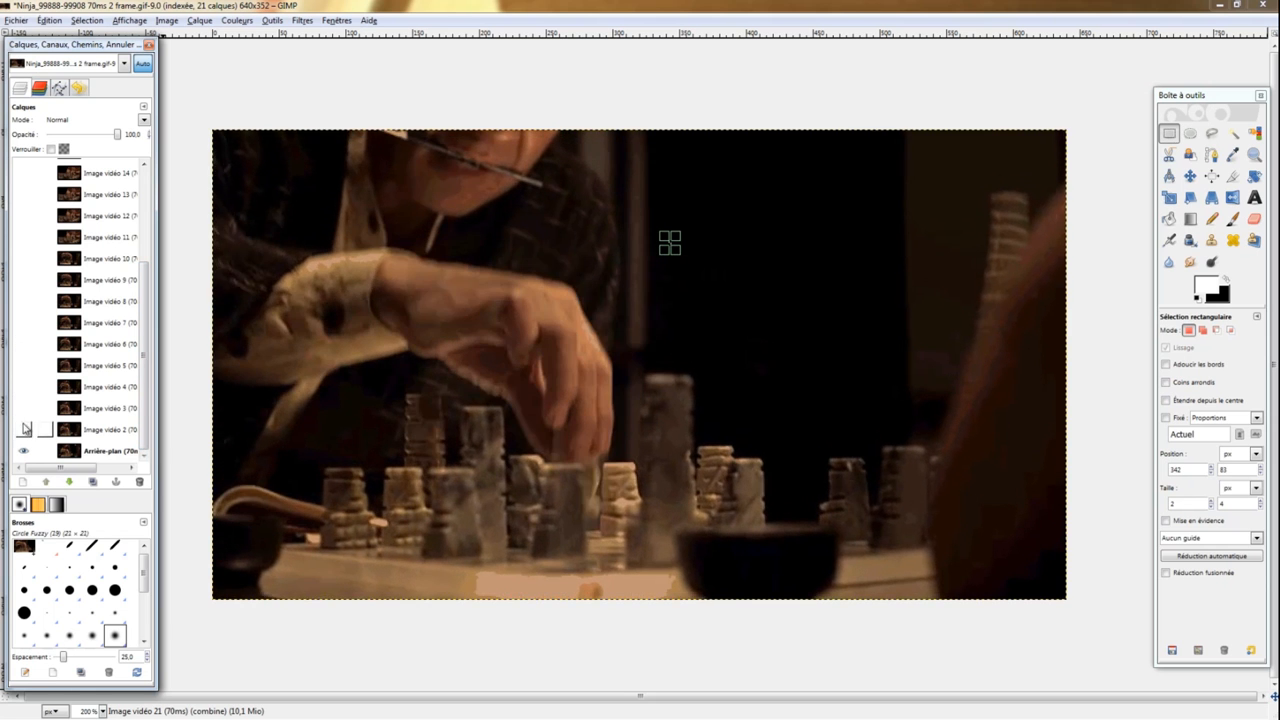
pyautogui.click(24, 451)
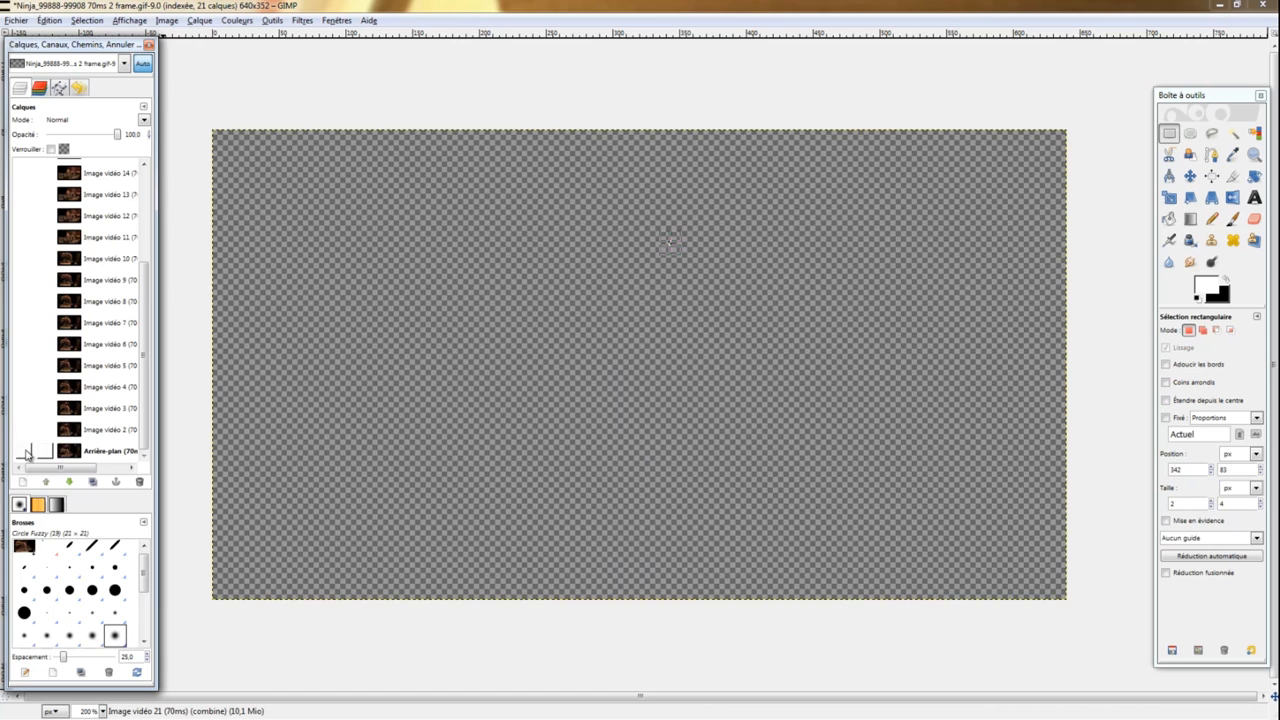
pyautogui.click(24, 451)
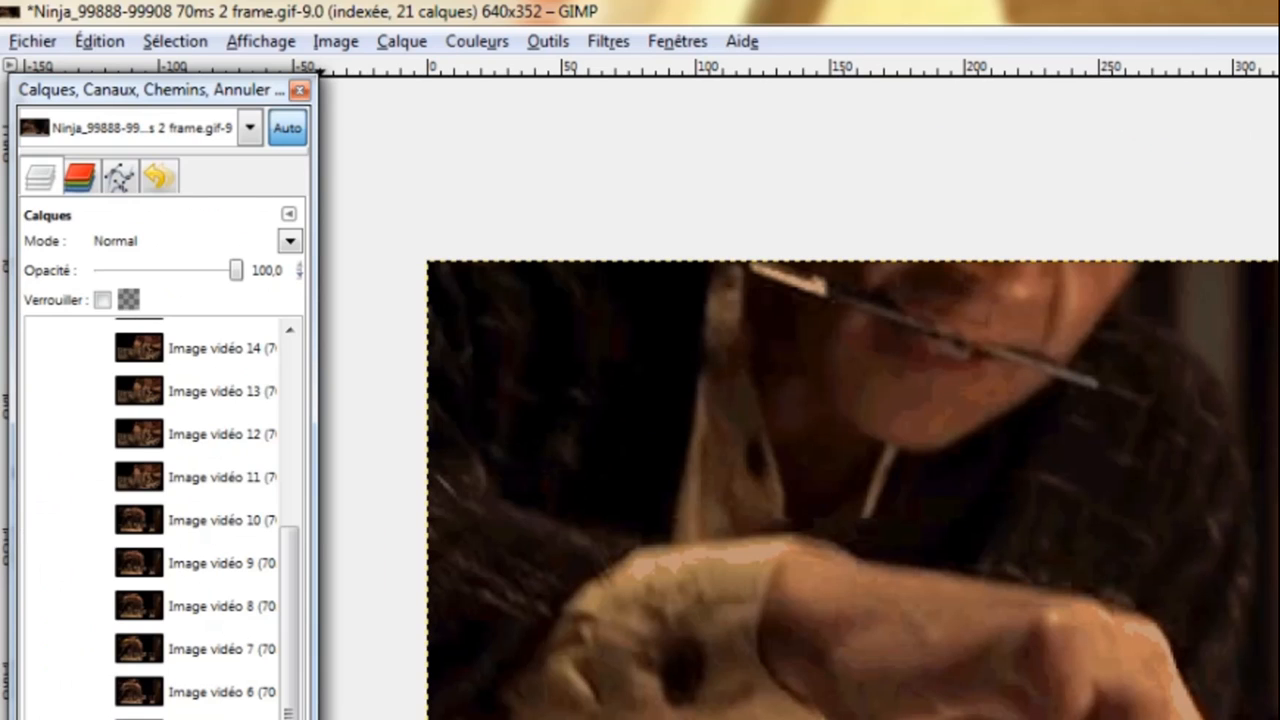
# Create a new 640 x 352 px RGB image filled with transparency and enlarge its window.
pyautogui.click(17, 20)
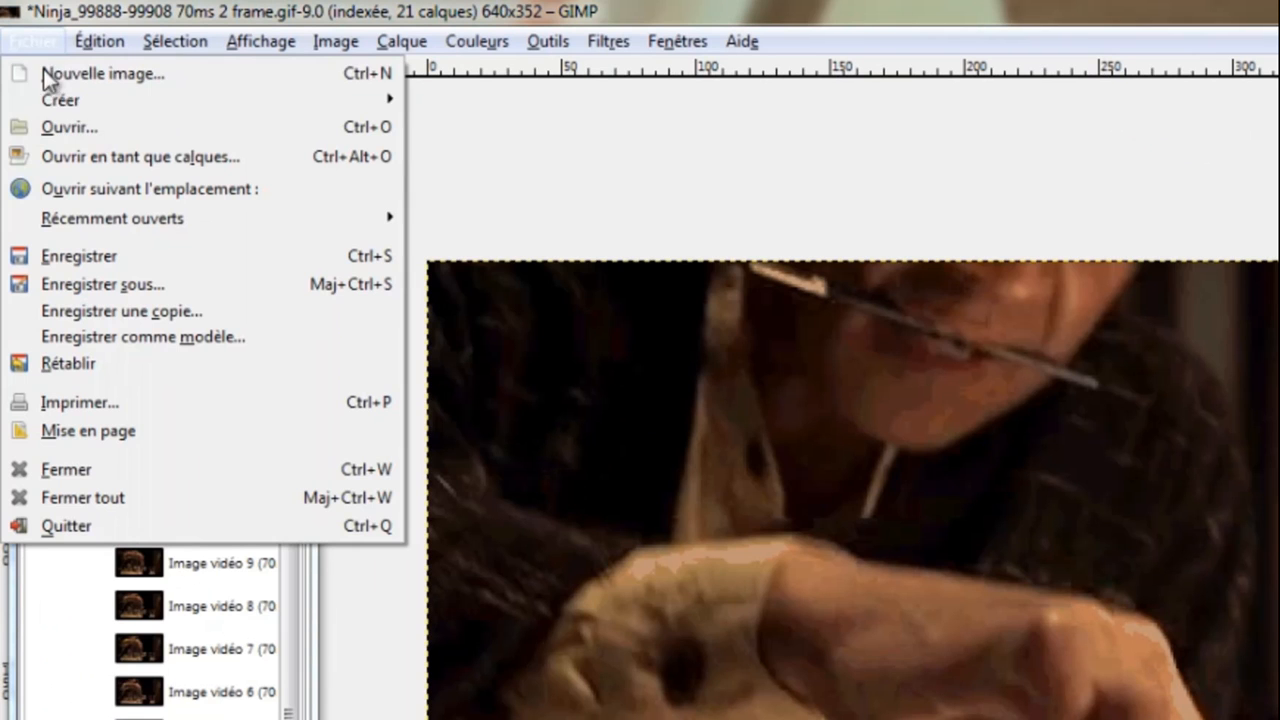
pyautogui.click(97, 77)
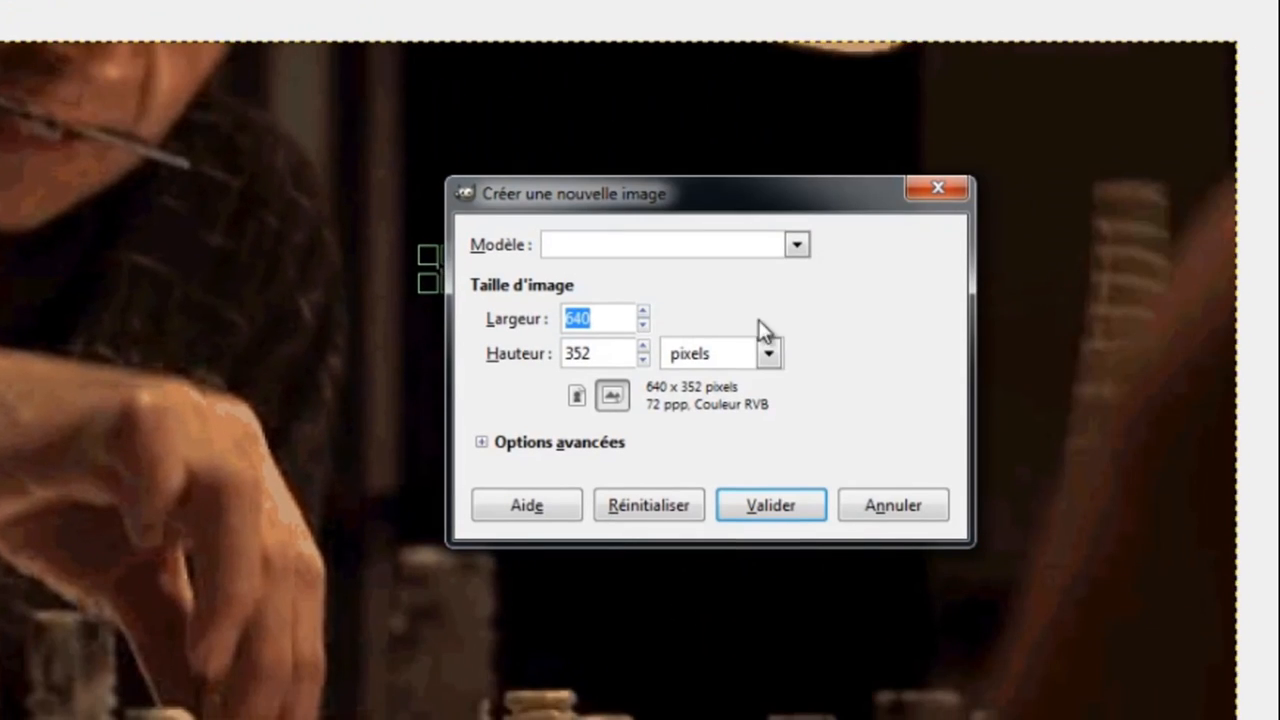
pyautogui.click(481, 443)
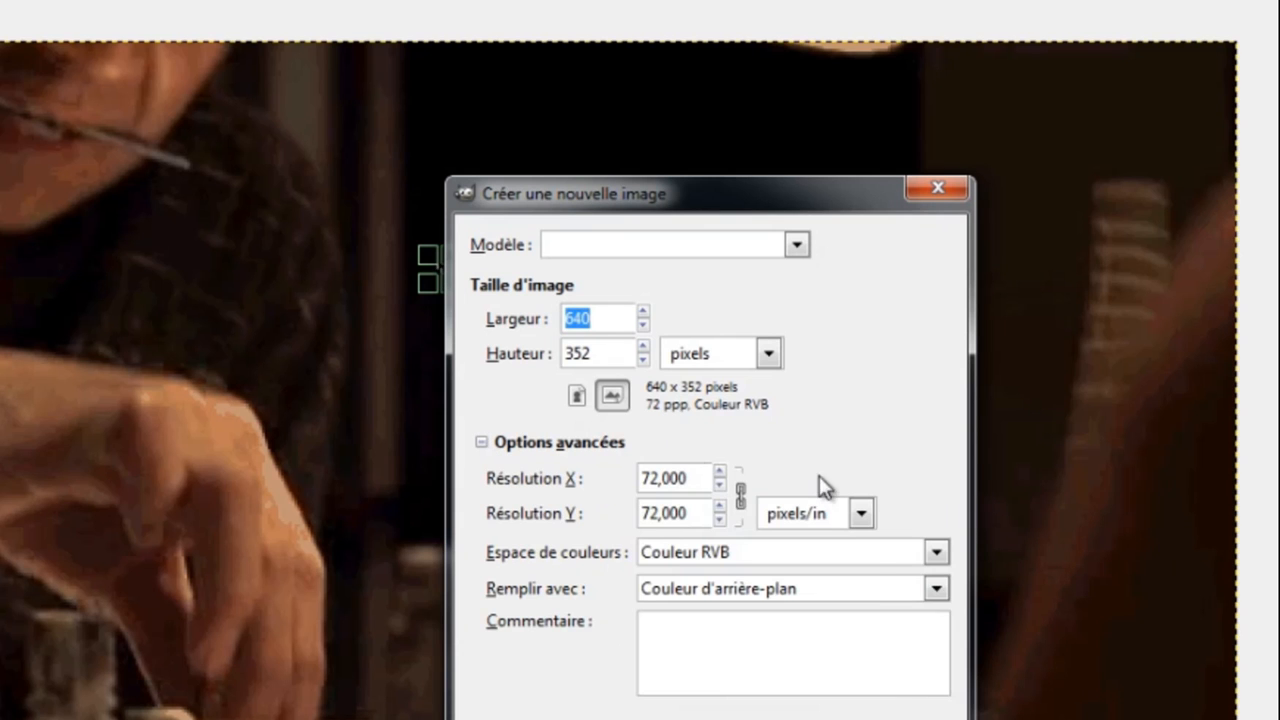
pyautogui.click(936, 588)
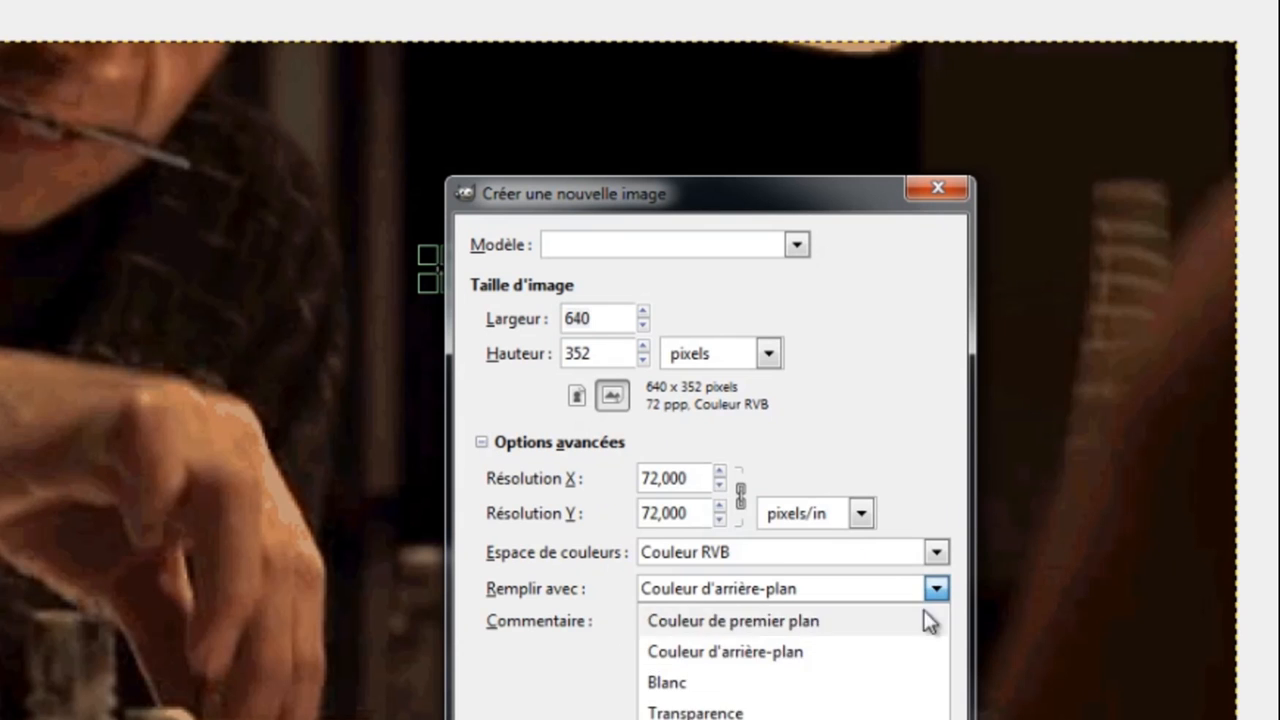
pyautogui.click(750, 712)
pyautogui.press('Return')
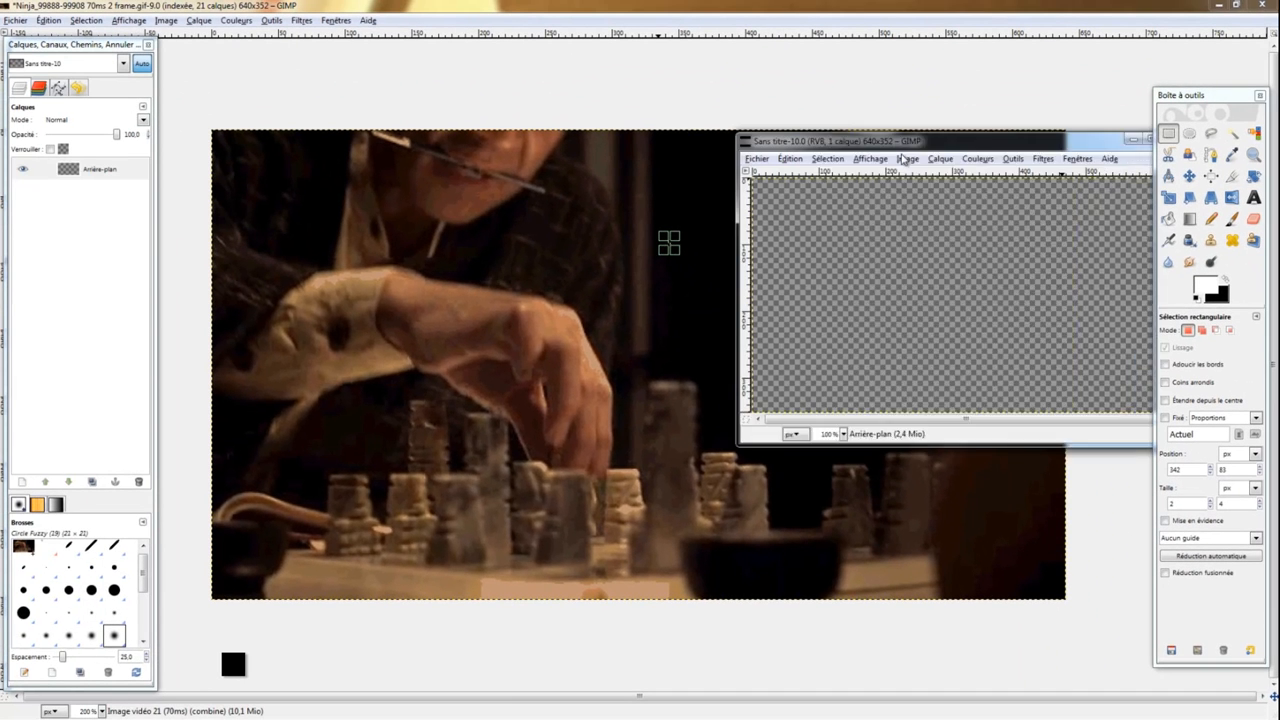
pyautogui.moveTo(730, 482); pyautogui.dragTo(832, 537)
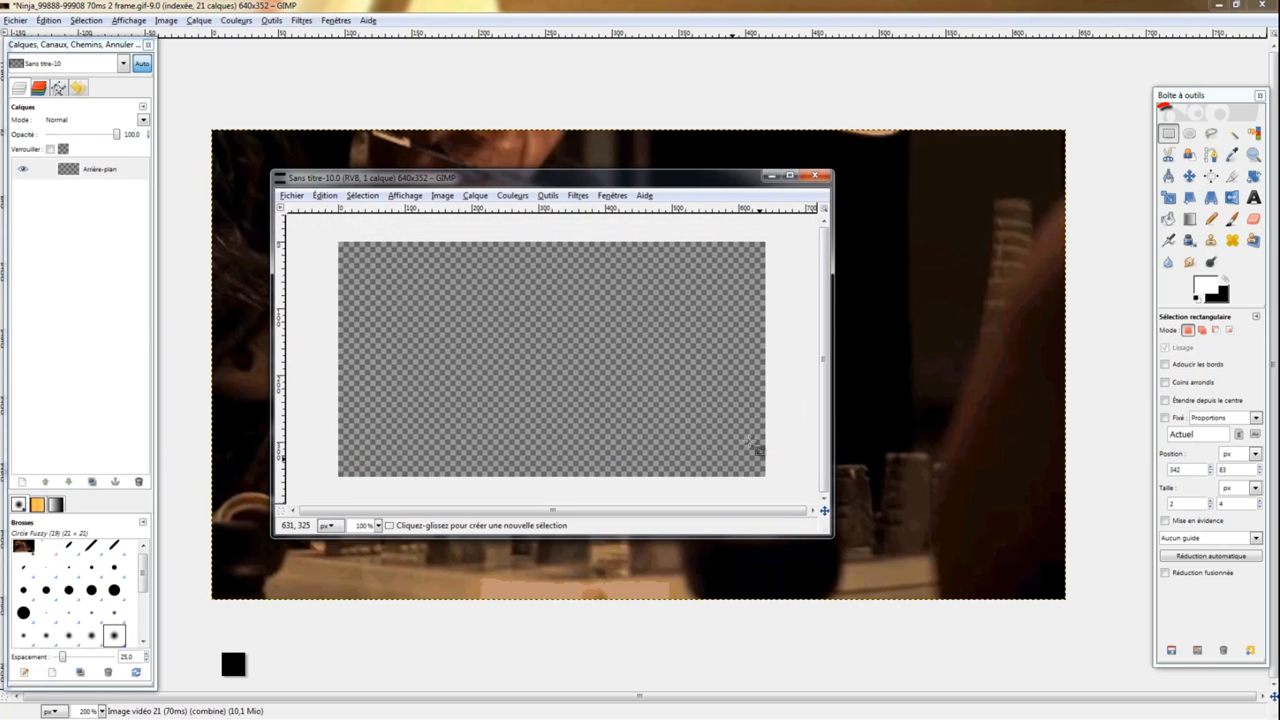
# Select a vertical strip about 12 px wide at x 150 across the full height, fill it with white and deselect.
pyautogui.click(1168, 137)
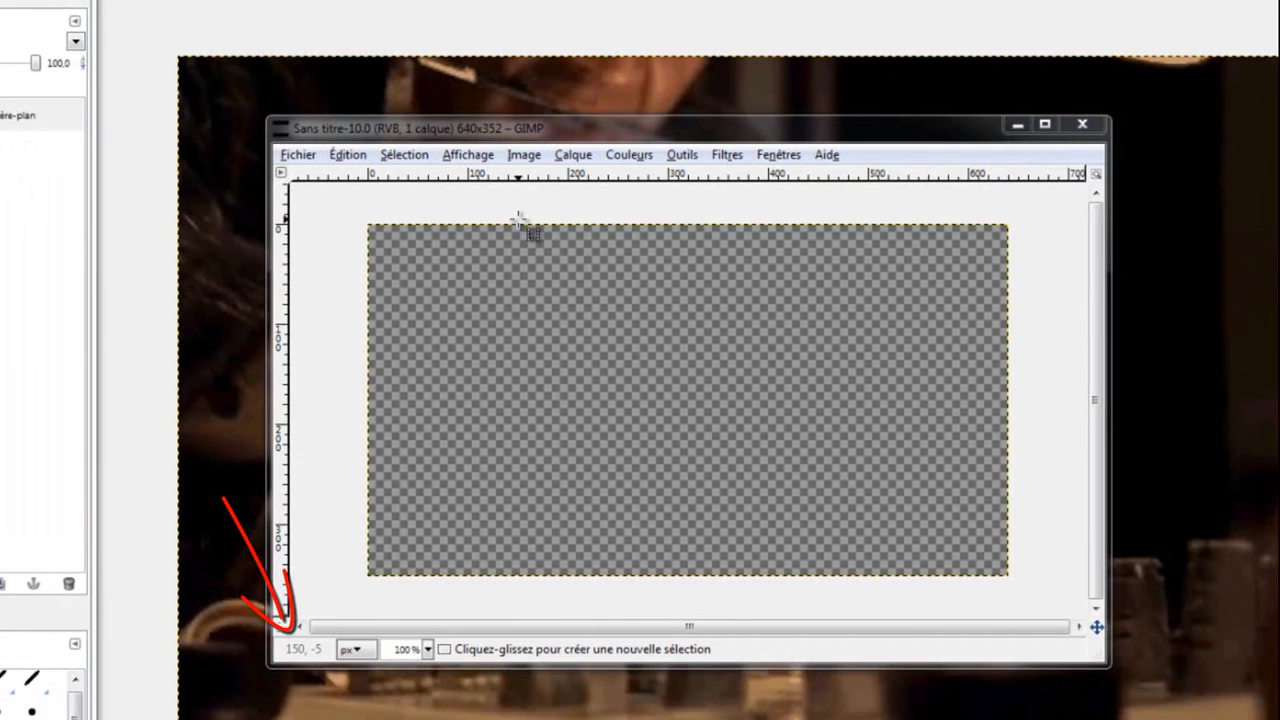
pyautogui.moveTo(520, 220); pyautogui.dragTo(527, 579)
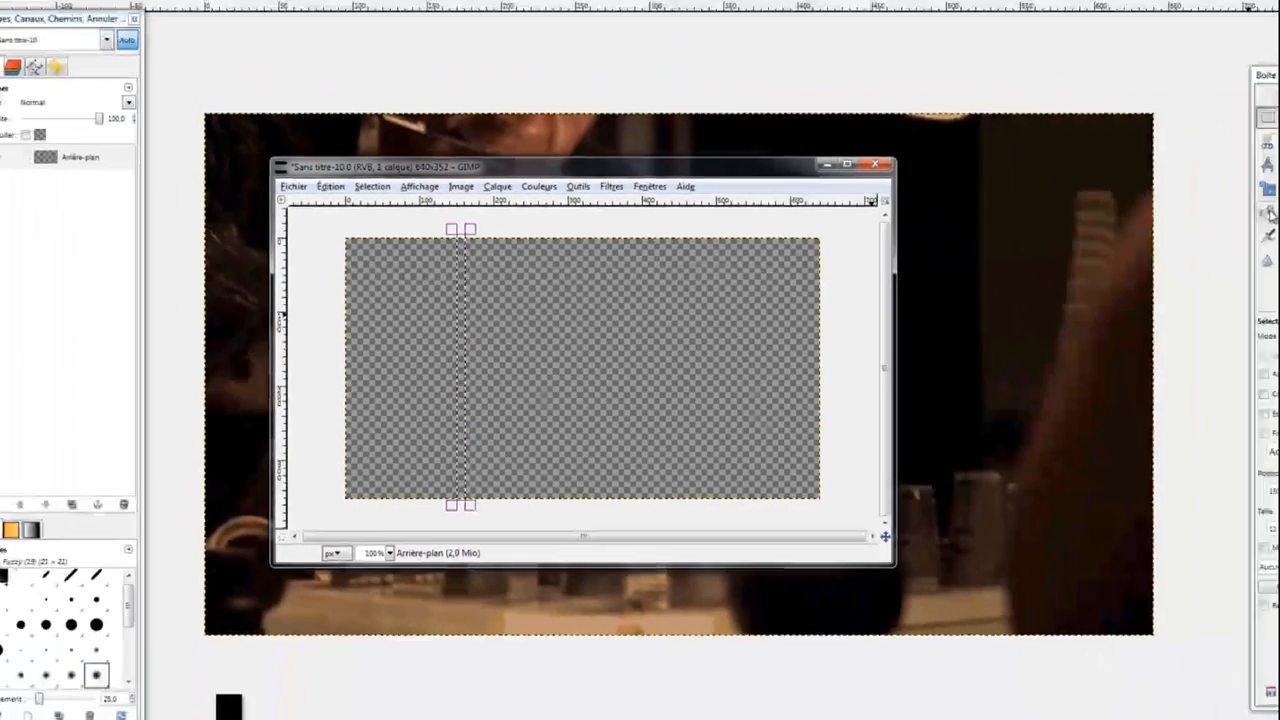
pyautogui.click(1170, 219)
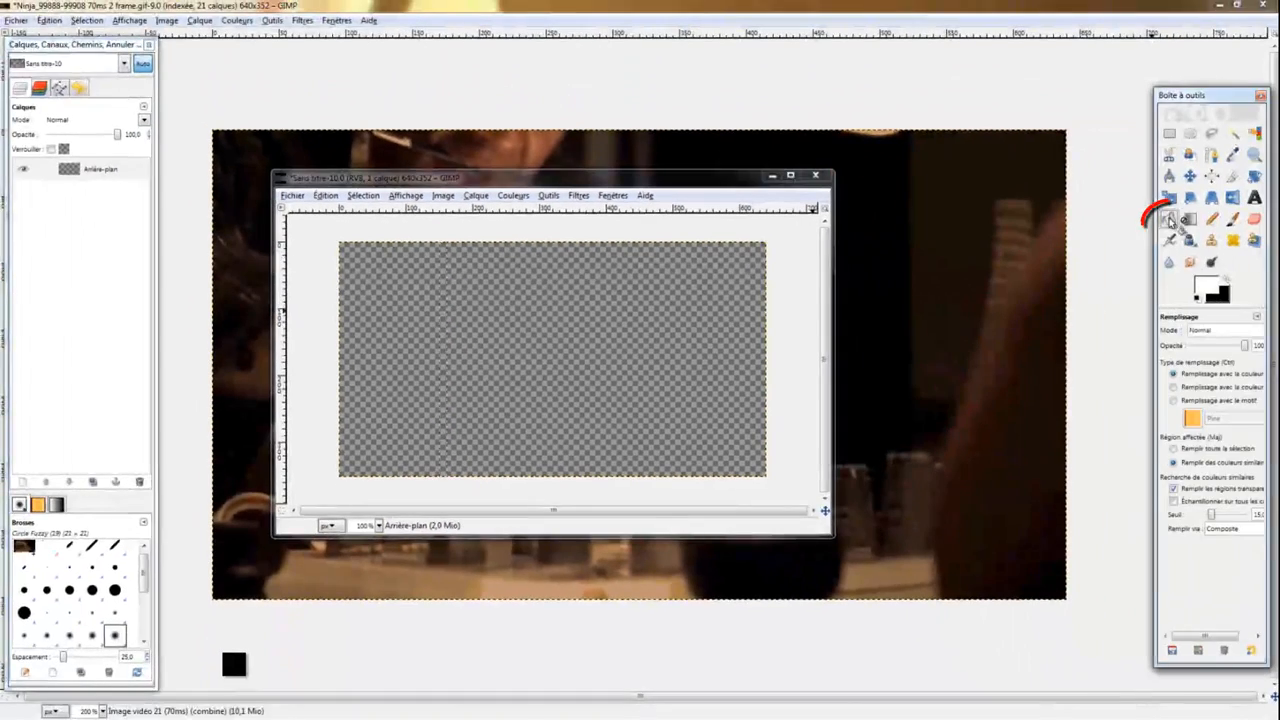
pyautogui.click(440, 343)
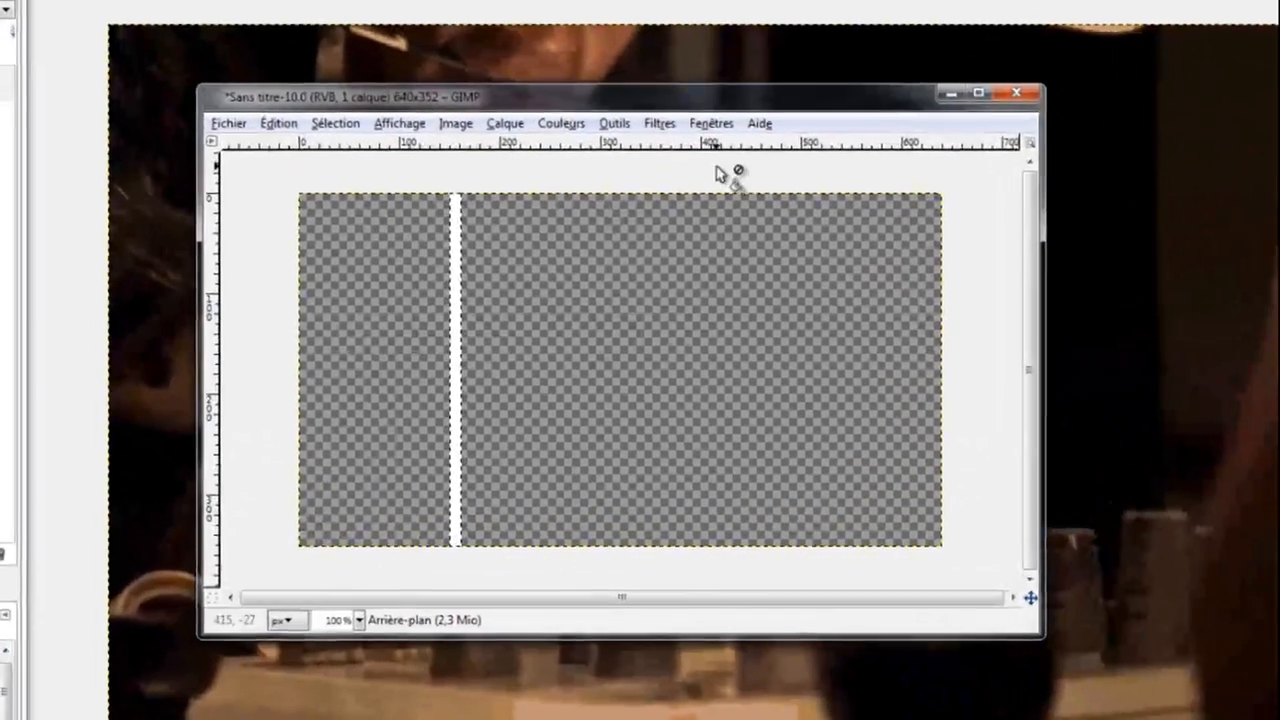
pyautogui.click(338, 122)
pyautogui.click(351, 173)
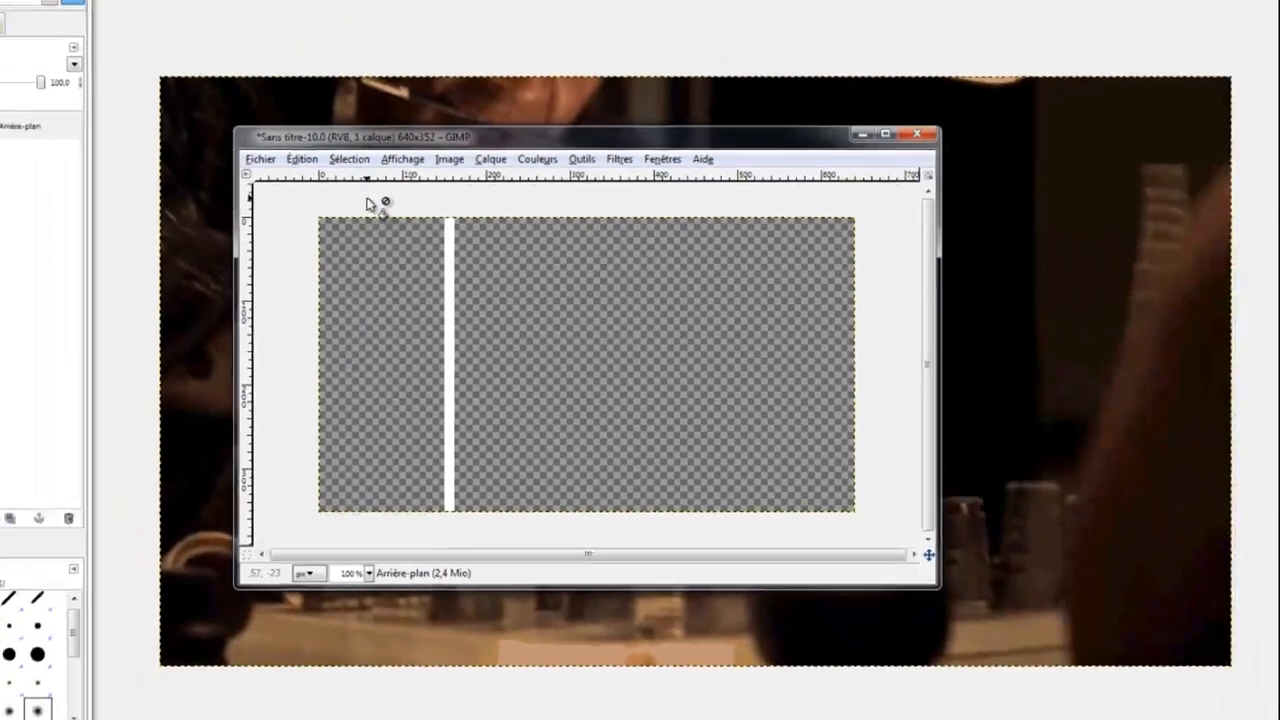
# Select a second full-height vertical strip about 12 px wide at x 345, fill it with white and deselect.
pyautogui.press('r')
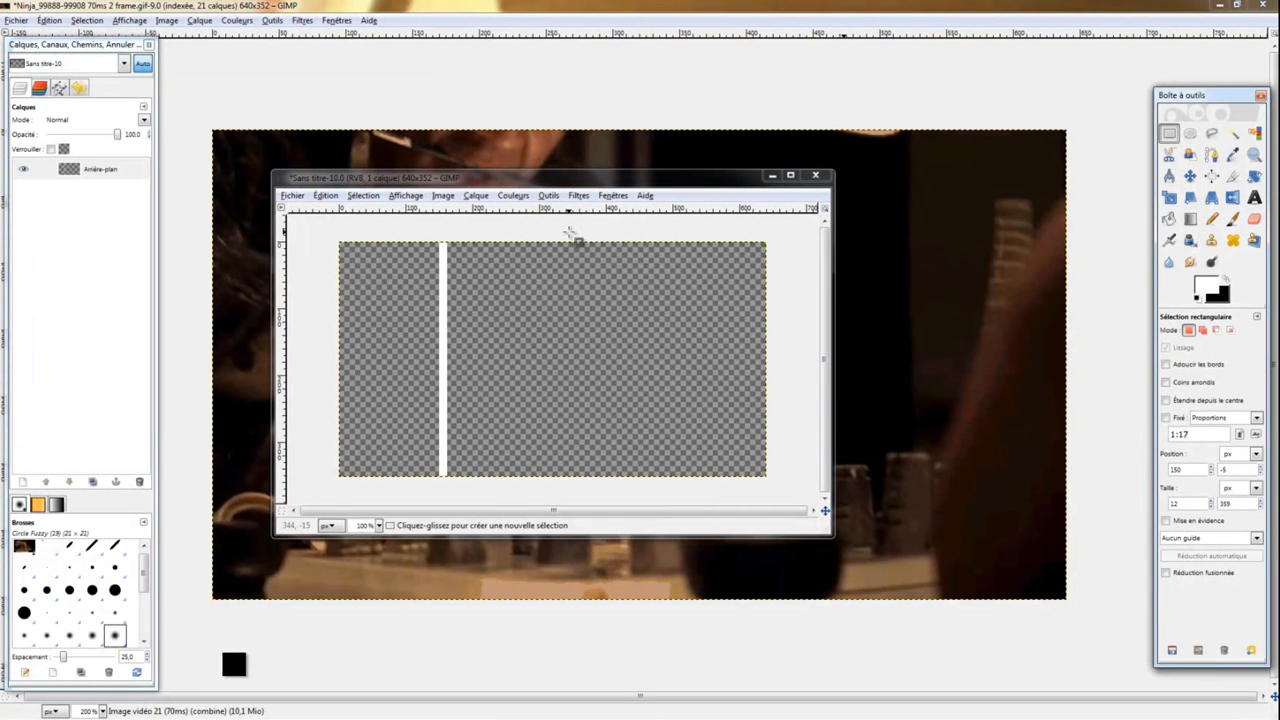
pyautogui.moveTo(570, 232)
pyautogui.mouseDown()
pyautogui.moveTo(592, 475)
pyautogui.moveTo(576, 489)
pyautogui.mouseUp()
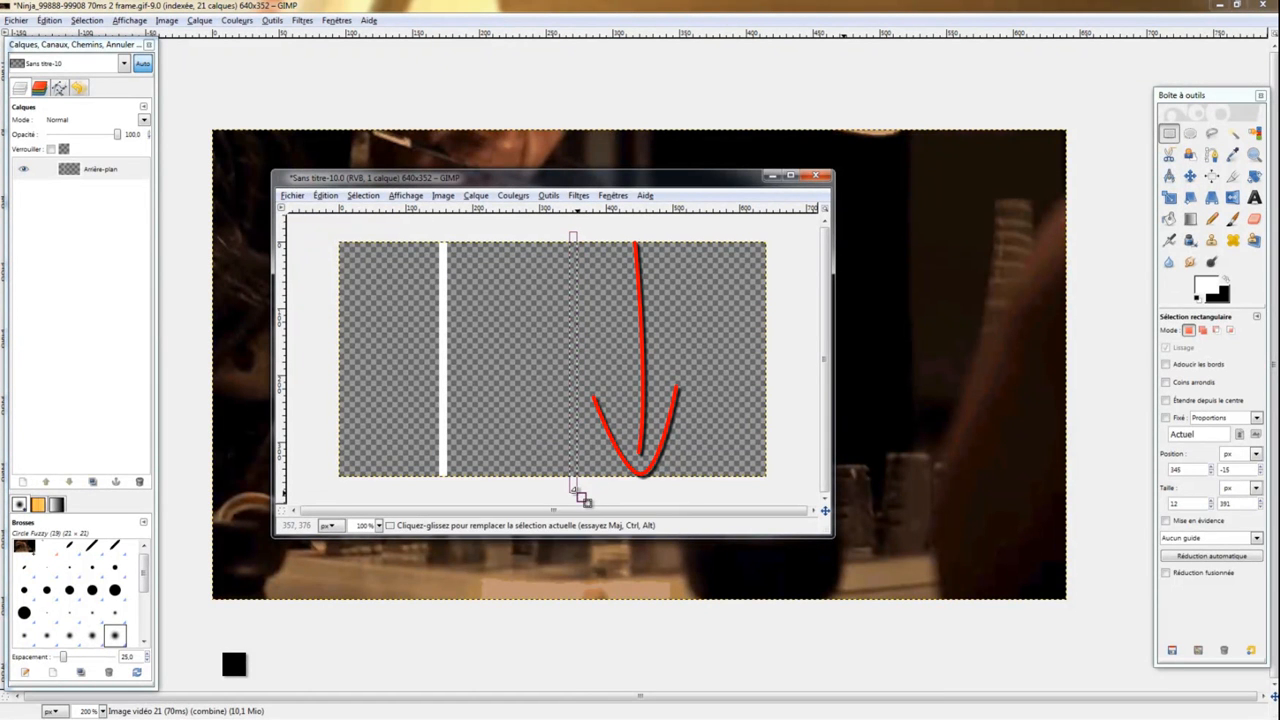
pyautogui.click(1169, 220)
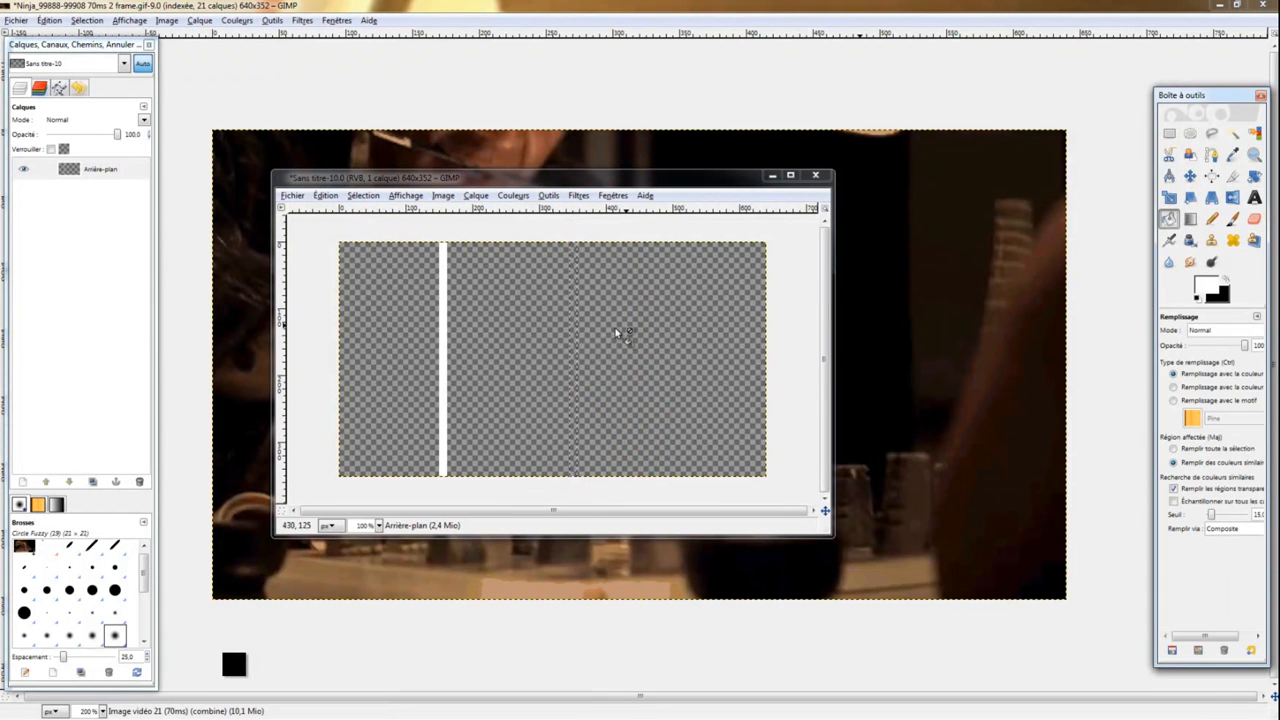
pyautogui.click(574, 348)
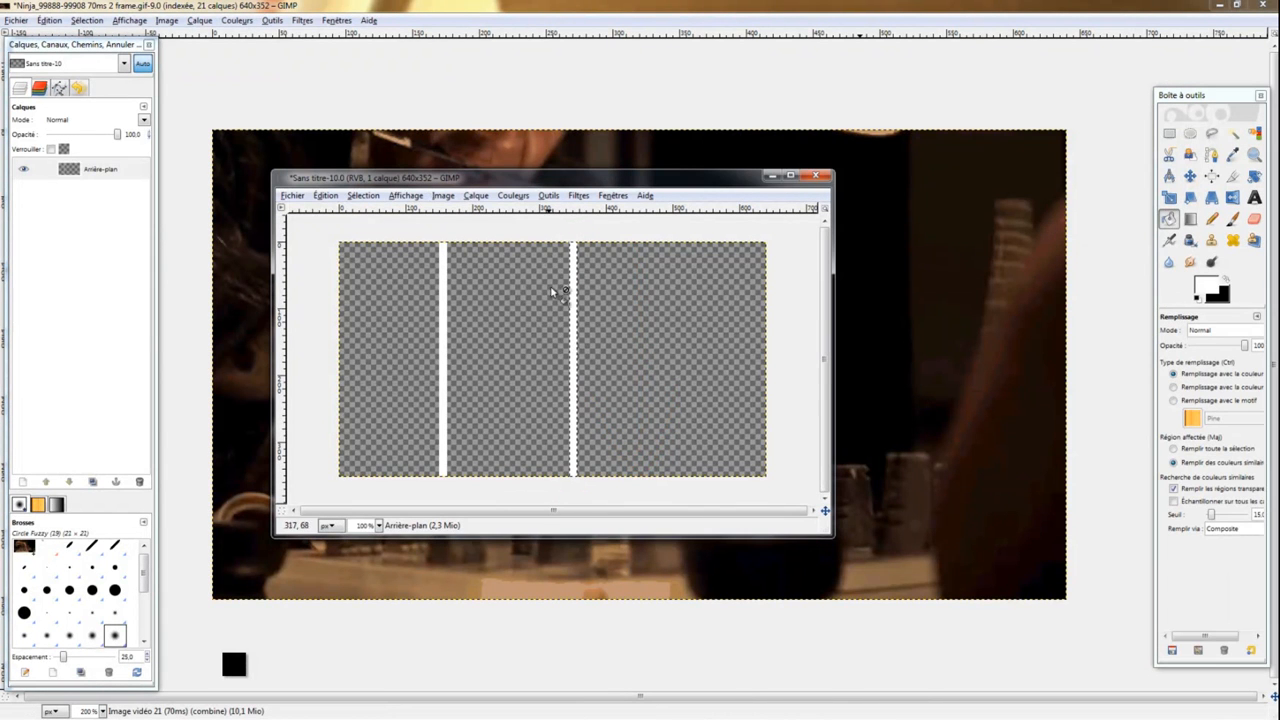
pyautogui.moveTo(534, 180); pyautogui.dragTo(643, 176)
pyautogui.rightClick(643, 176)
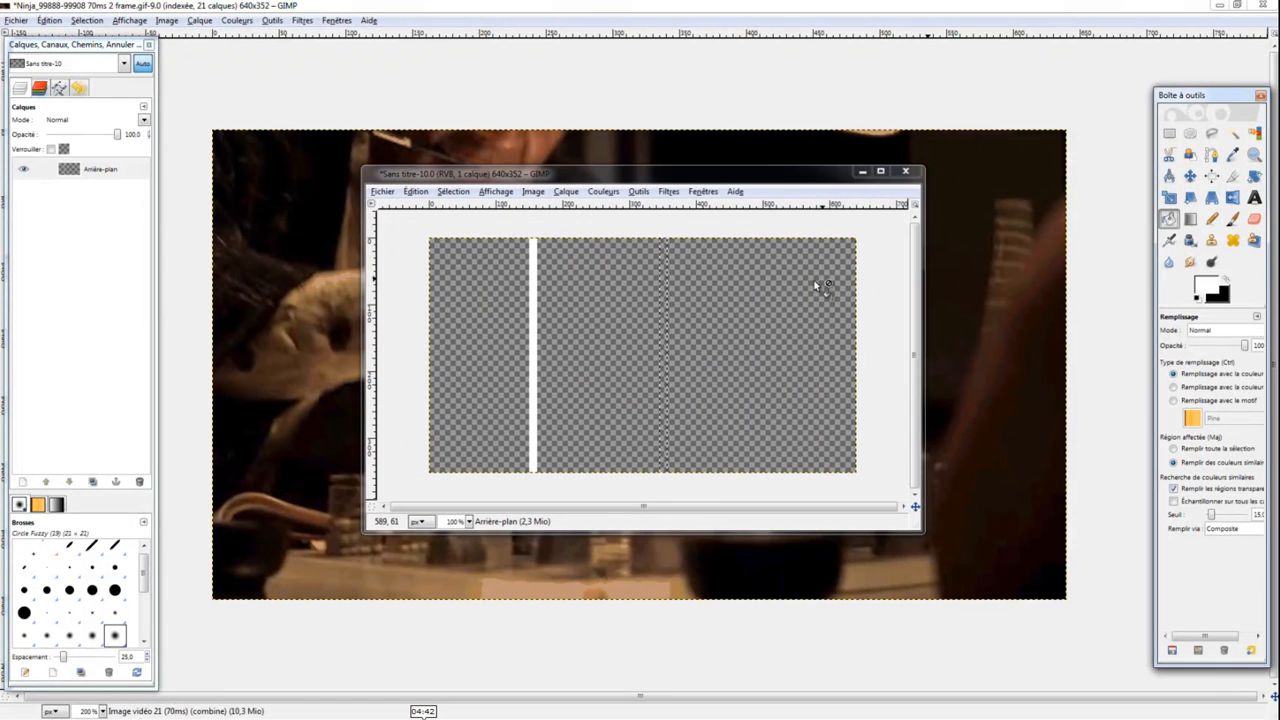
pyautogui.click(664, 303)
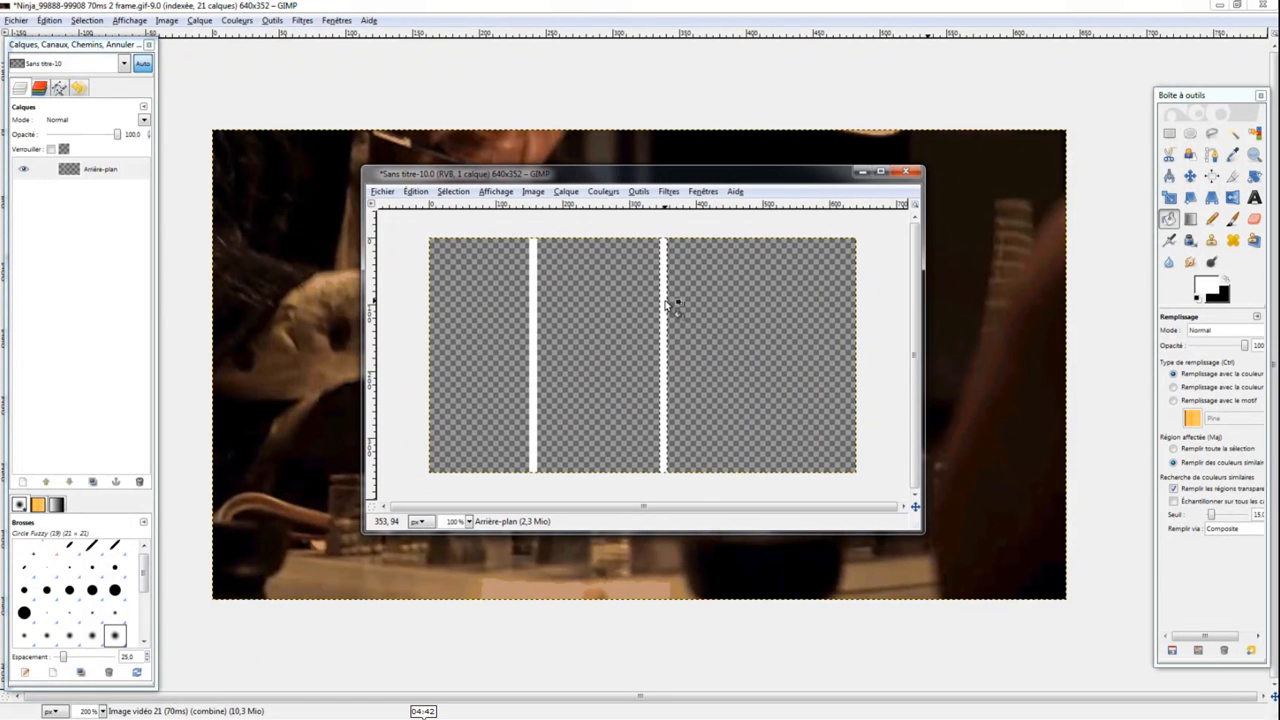
pyautogui.click(453, 191)
pyautogui.click(466, 231)
# Copy the layer with the two white strips and minimize its image window.
pyautogui.rightClick(570, 179)
pyautogui.click(566, 181)
pyautogui.click(418, 192)
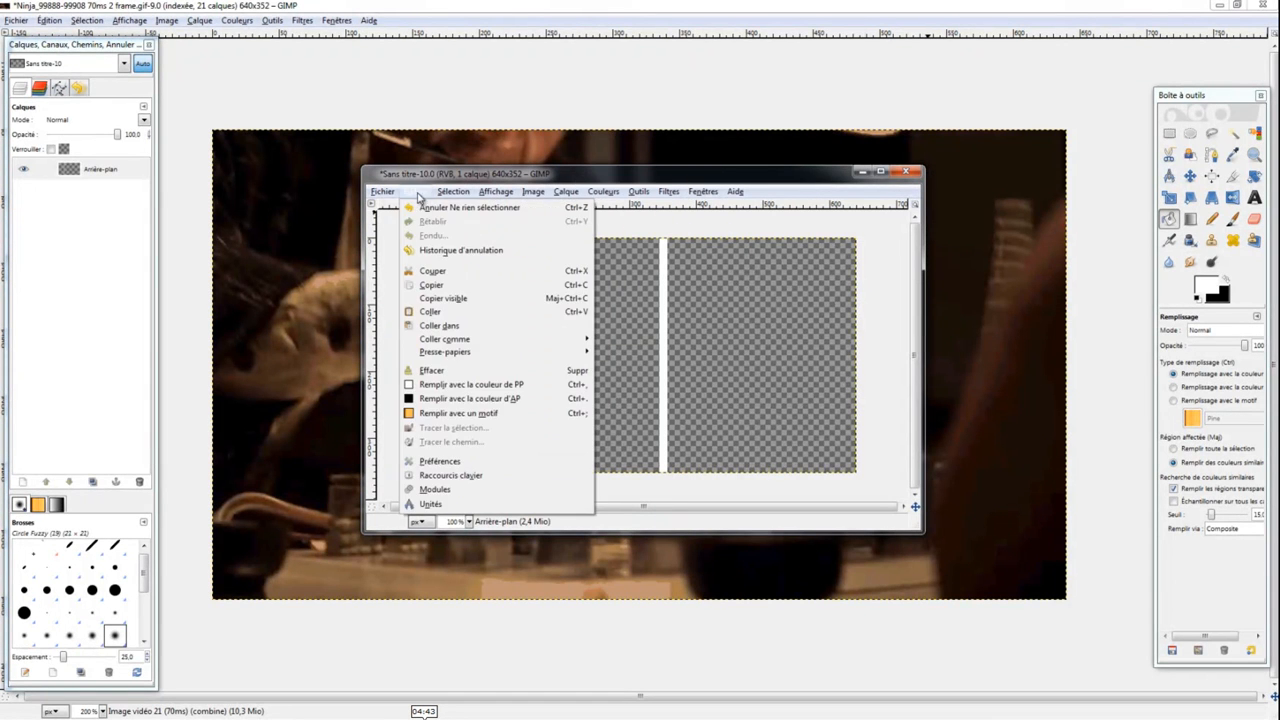
pyautogui.click(434, 287)
pyautogui.click(858, 173)
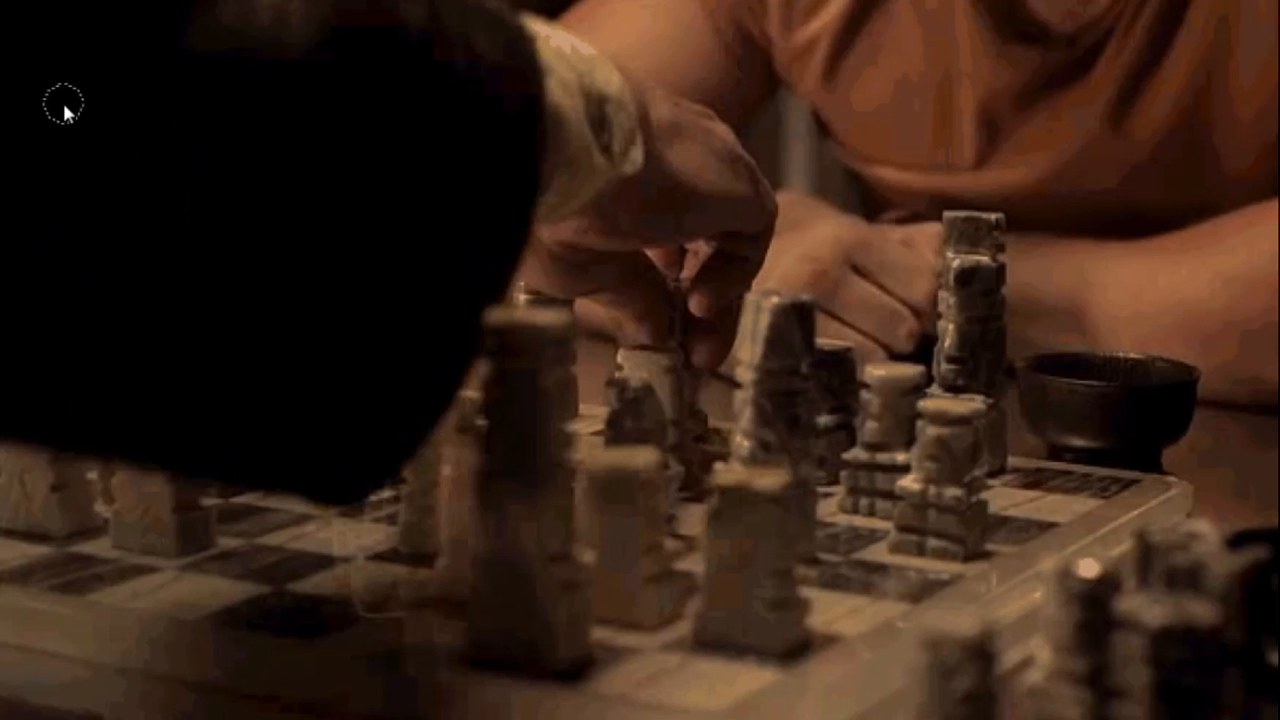
# Paste the two copied strips as a new layer in the chess animation, over the Image vidéo 20 frame.
pyautogui.rightClick(64, 106)
pyautogui.moveTo(118, 152)
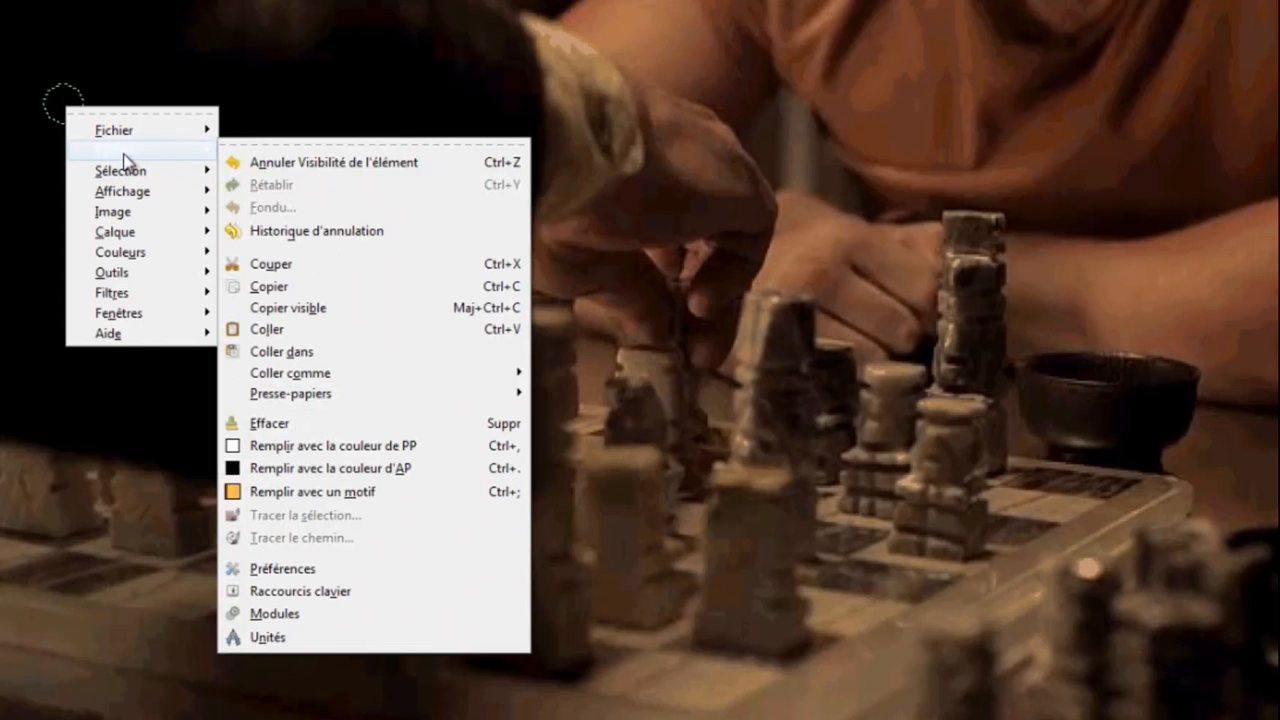
pyautogui.moveTo(320, 374)
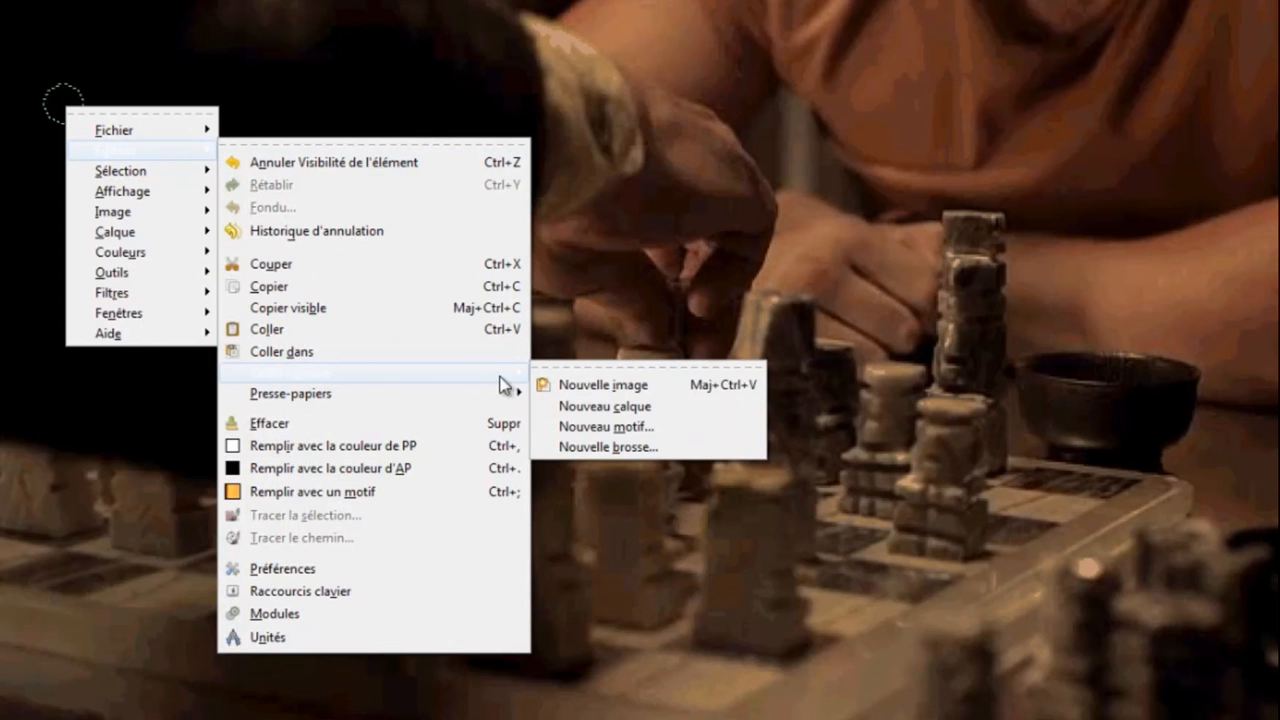
pyautogui.click(583, 408)
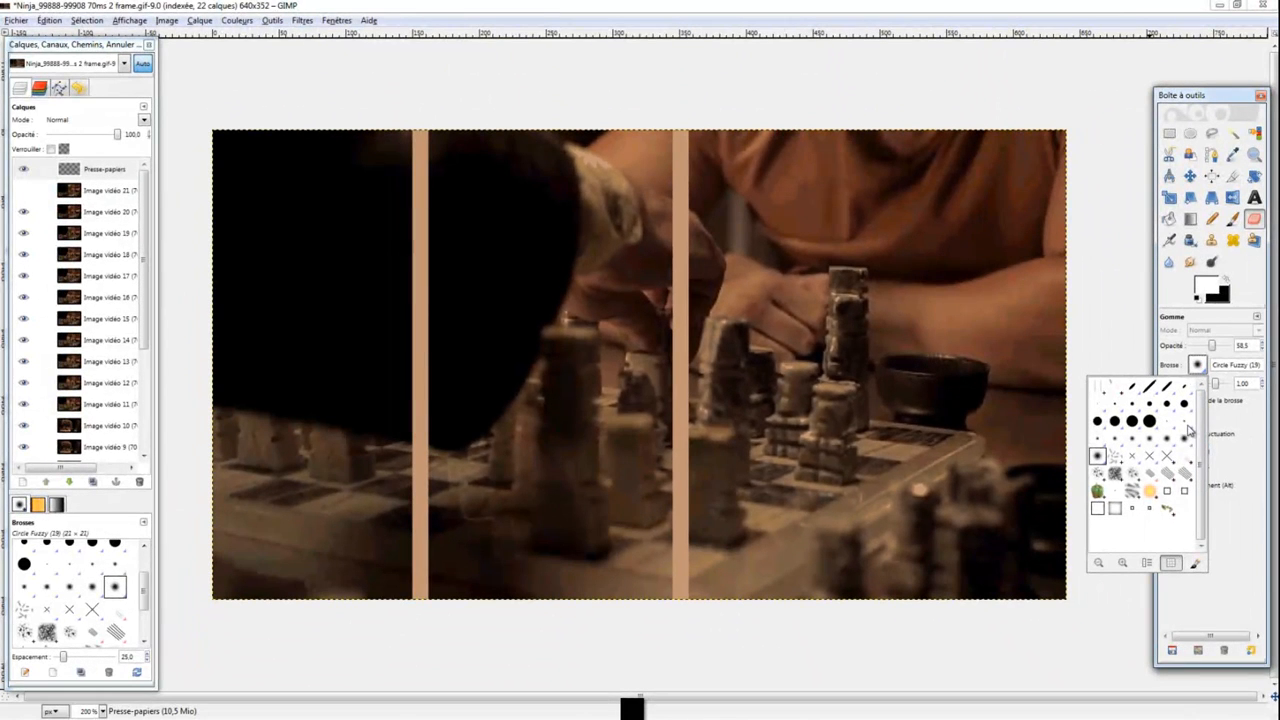
# Erase the first strip where it crosses the dark sleeve, using the Circle Fuzzy (17) and Circle Fuzzy (19) eraser brushes.
pyautogui.click(1185, 441)
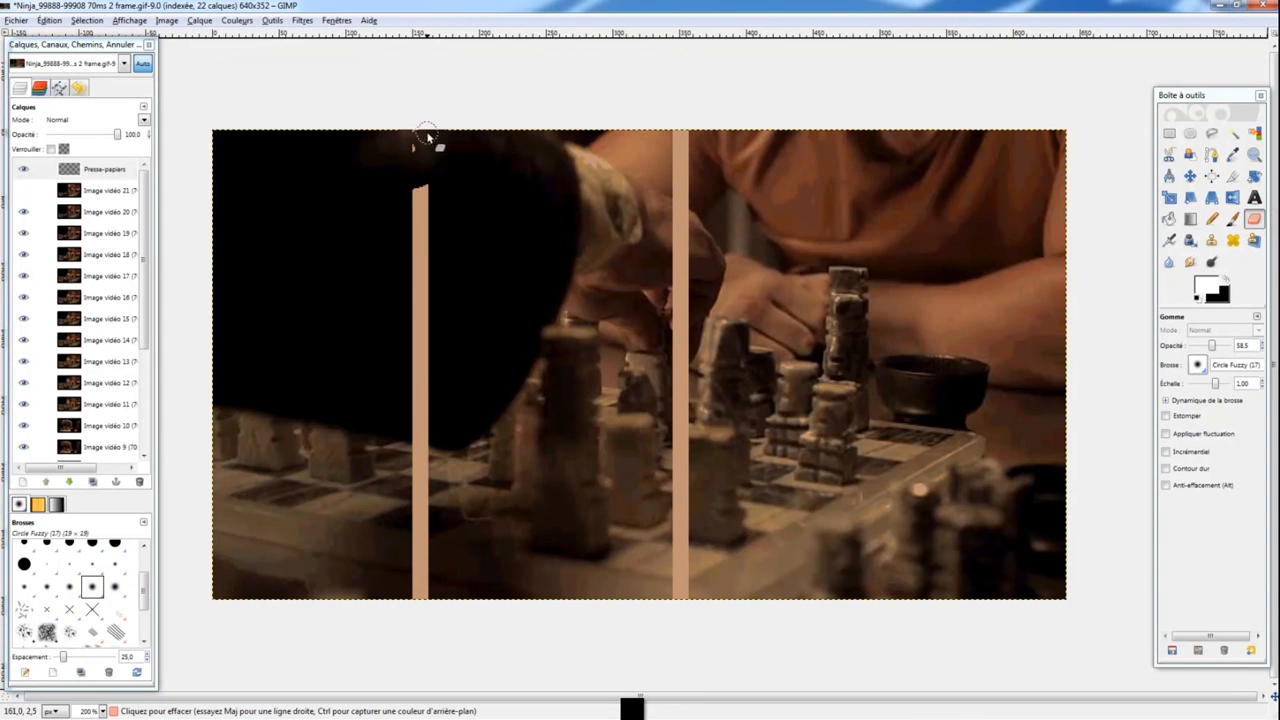
pyautogui.click(420, 205)
pyautogui.moveTo(415, 445); pyautogui.dragTo(436, 449)
pyautogui.click(1204, 371)
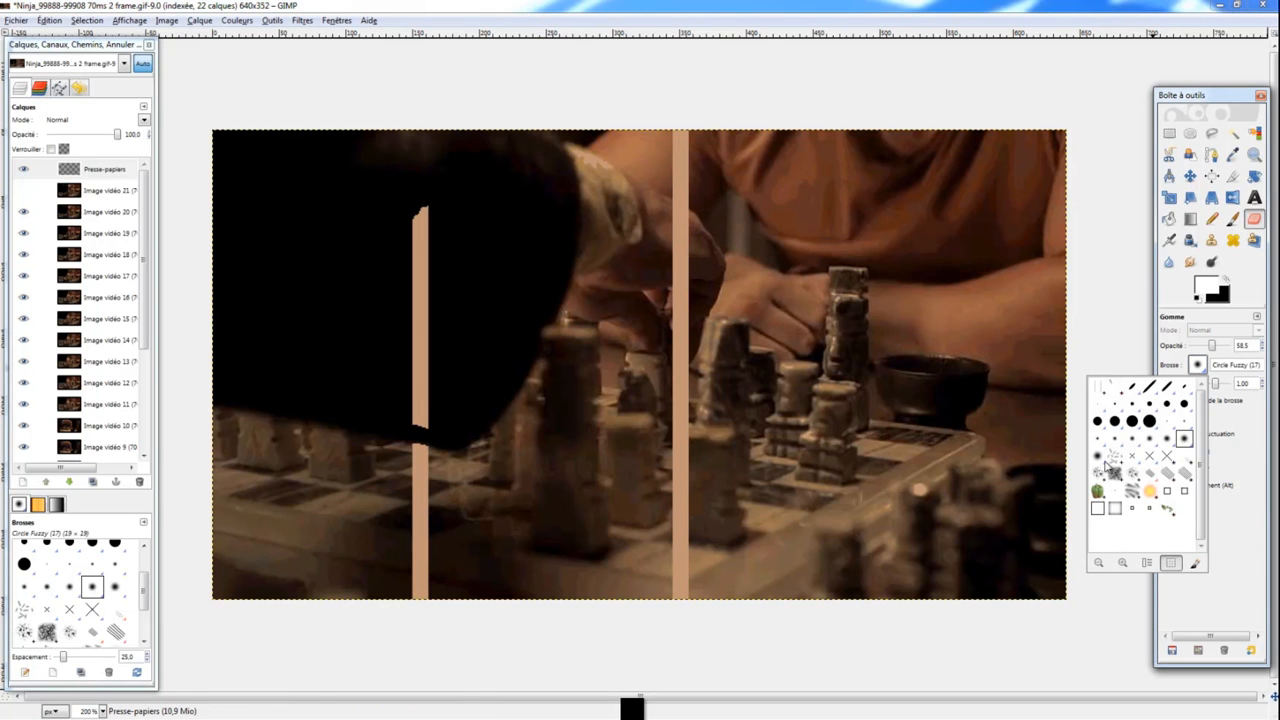
pyautogui.click(1099, 456)
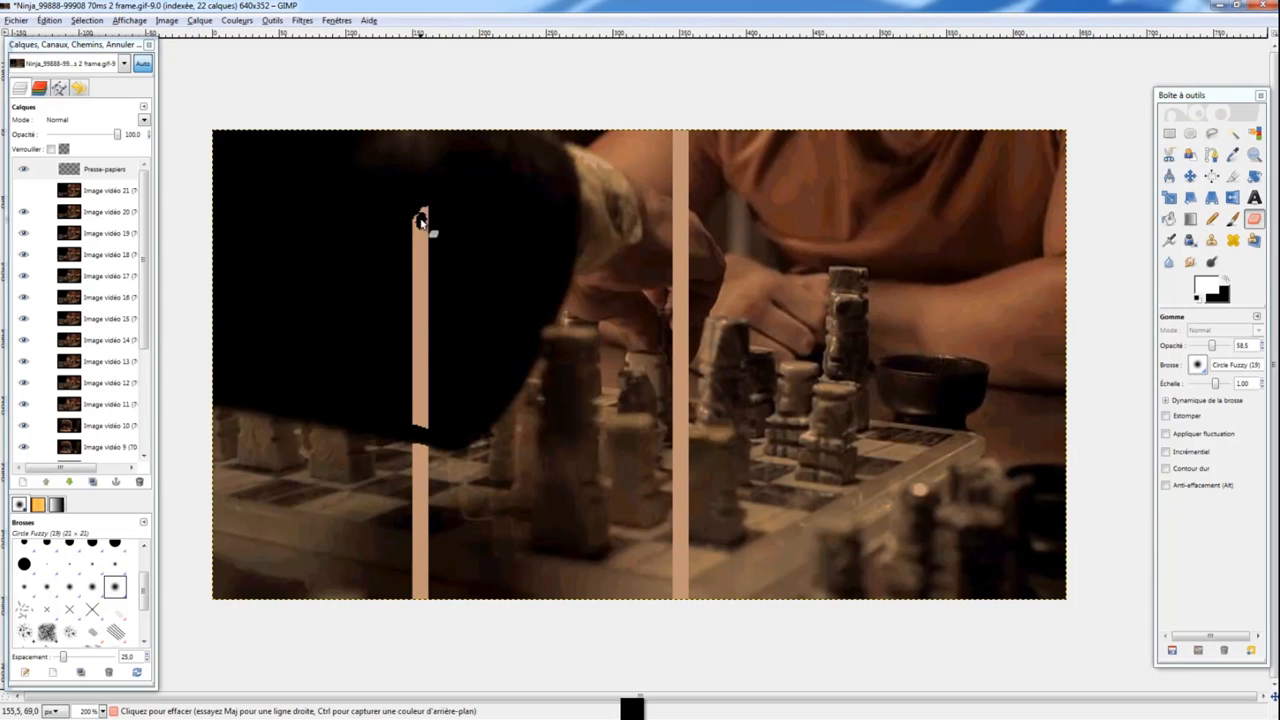
pyautogui.moveTo(423, 220)
pyautogui.mouseDown()
pyautogui.moveTo(419, 262)
pyautogui.moveTo(419, 276)
pyautogui.moveTo(431, 254)
pyautogui.moveTo(424, 333)
pyautogui.moveTo(413, 313)
pyautogui.moveTo(418, 351)
pyautogui.moveTo(427, 336)
pyautogui.moveTo(421, 415)
pyautogui.mouseUp()
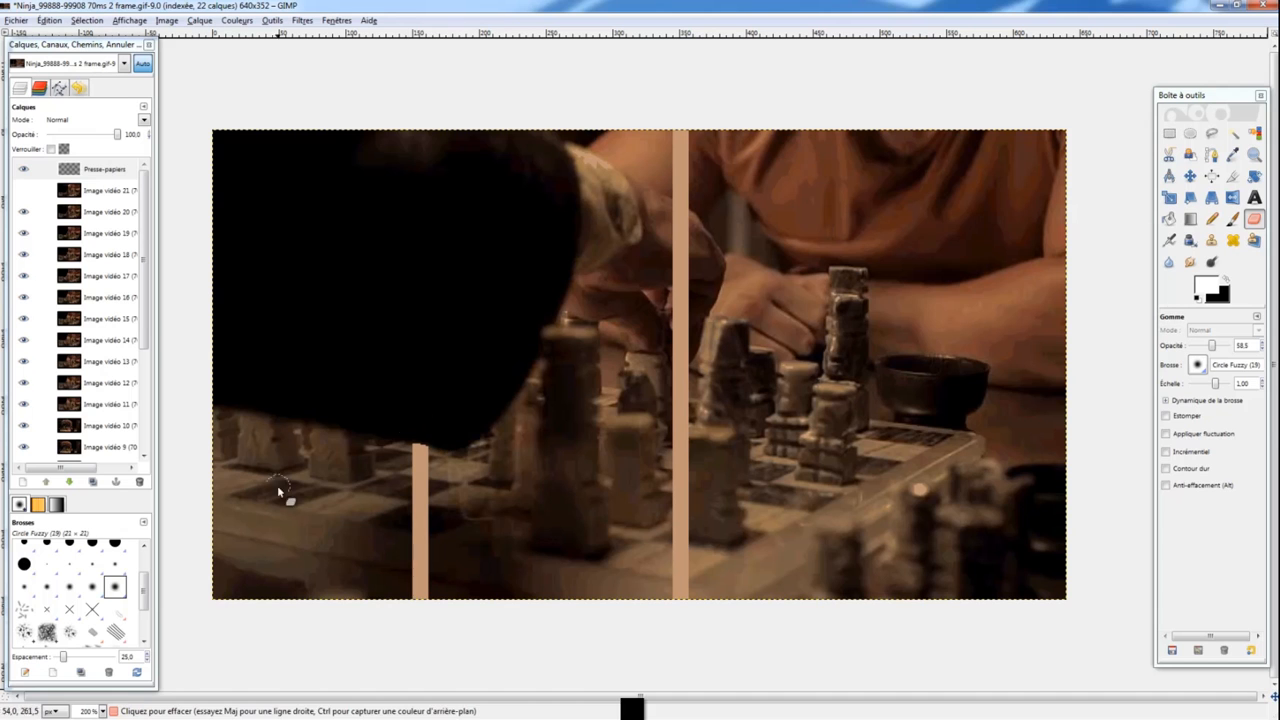
pyautogui.click(101, 711)
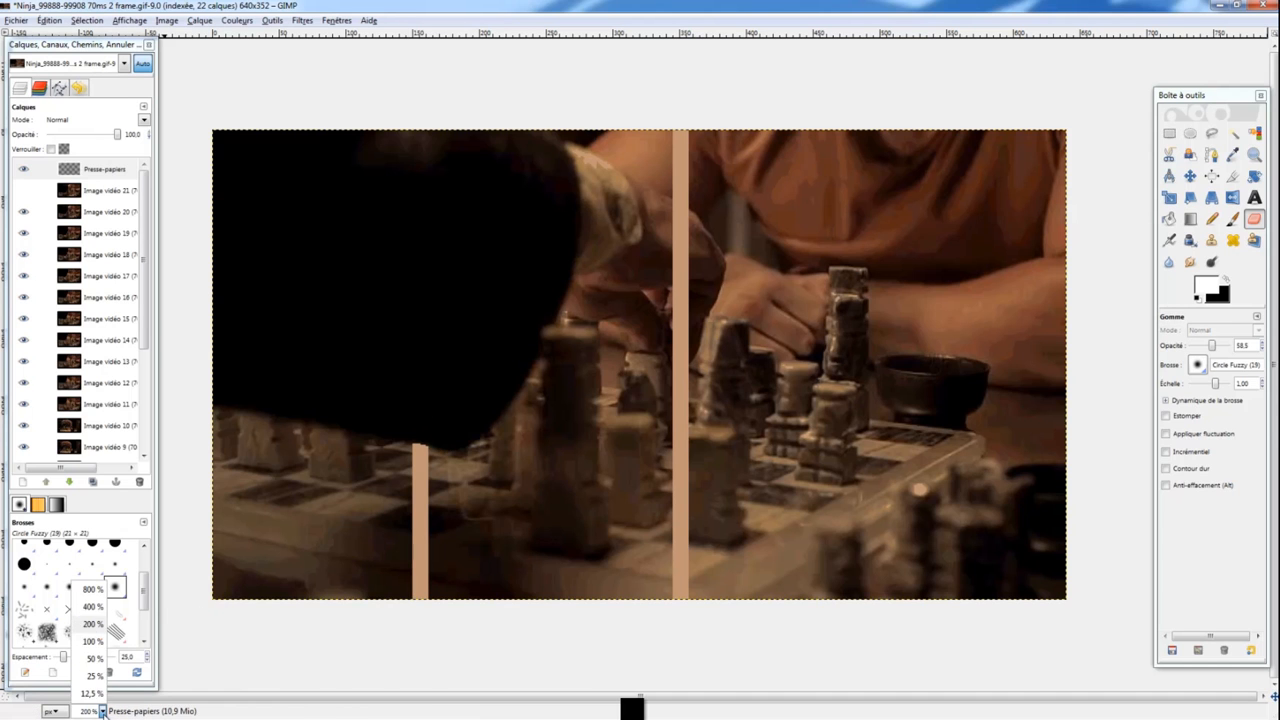
pyautogui.click(93, 641)
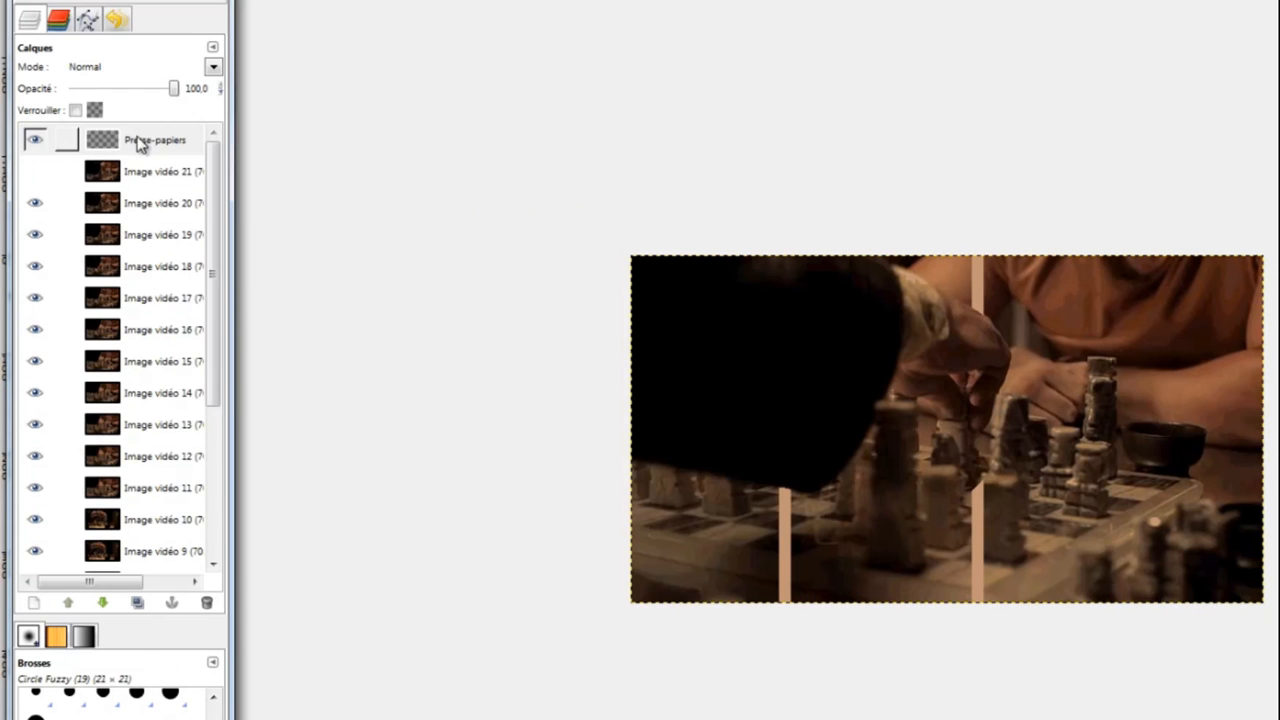
# Merge the trimmed strips layer down into Image vidéo 20 and hide that frame.
pyautogui.rightClick(97, 170)
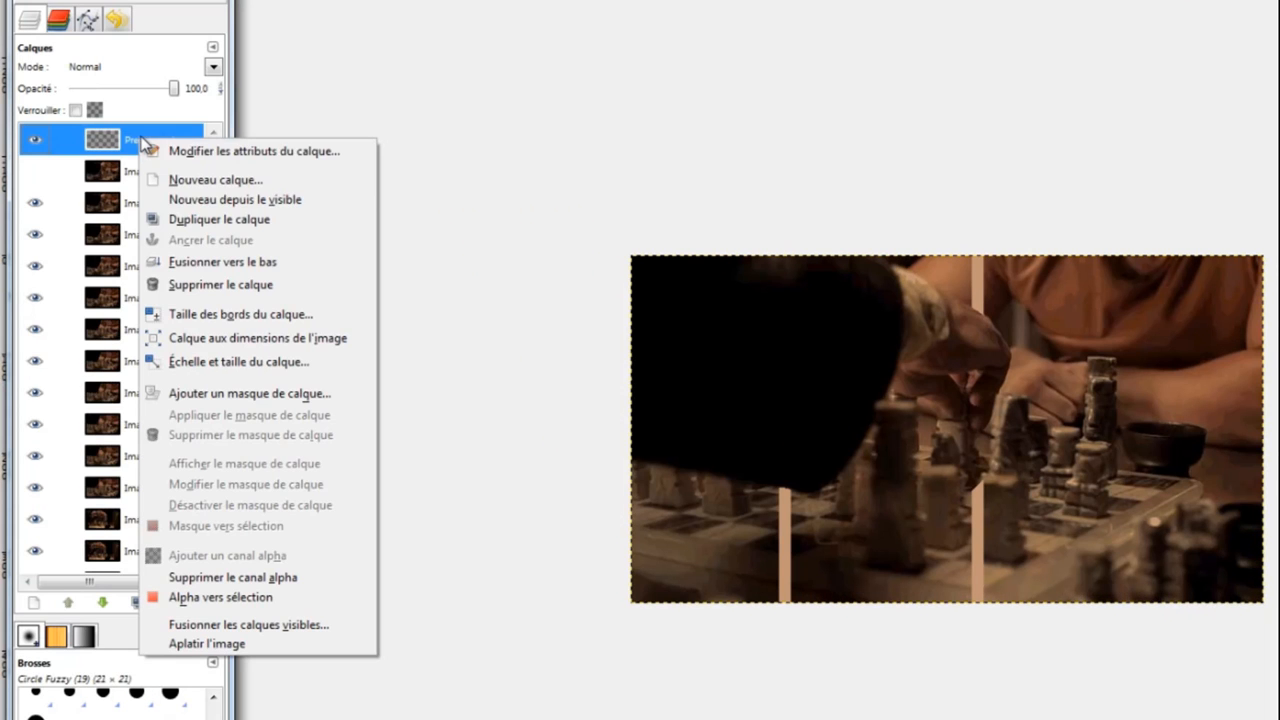
pyautogui.click(205, 262)
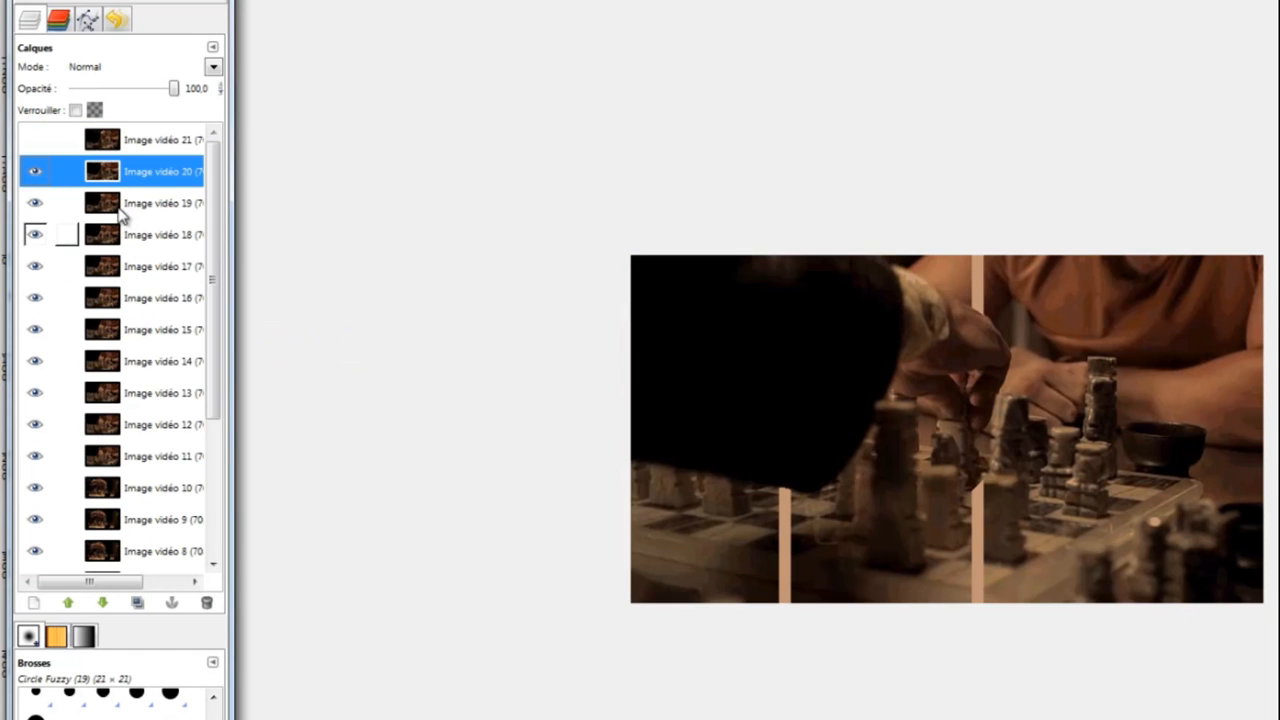
pyautogui.click(35, 171)
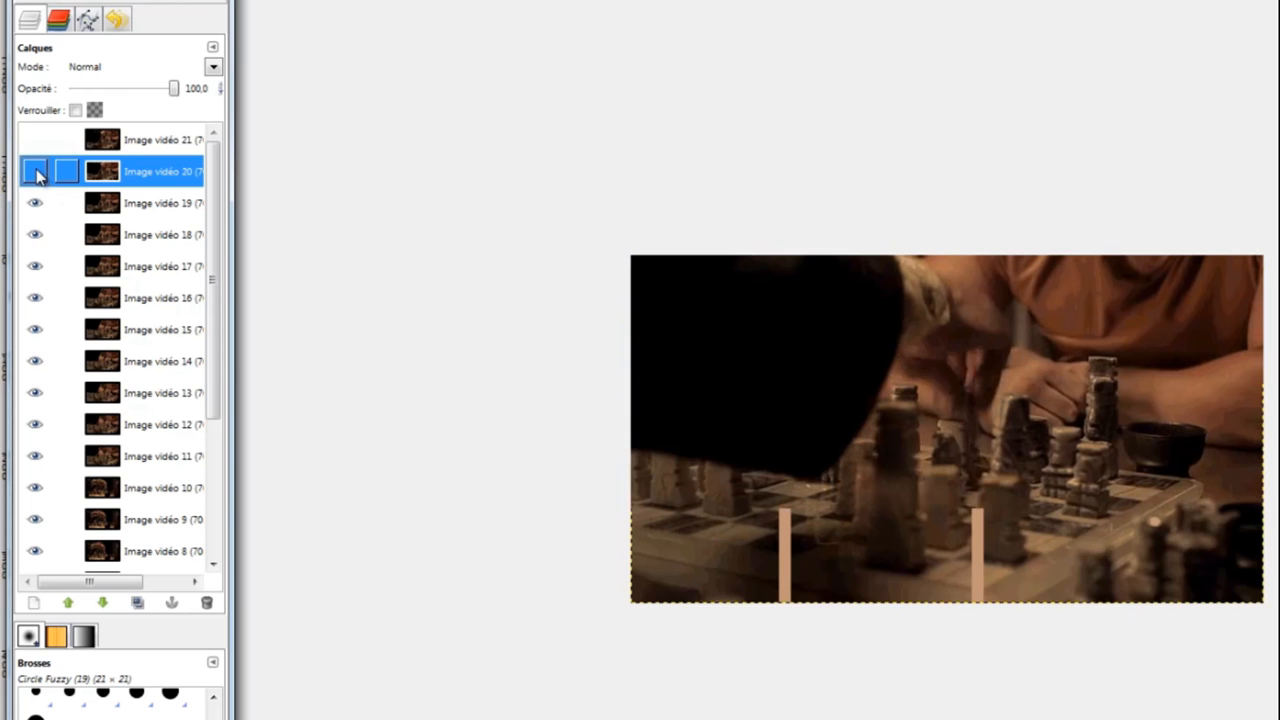
# Paste the two strips as a new layer over Image vidéo 19 and start erasing the first strip across the sleeve.
pyautogui.rightClick(674, 289)
pyautogui.moveTo(740, 330)
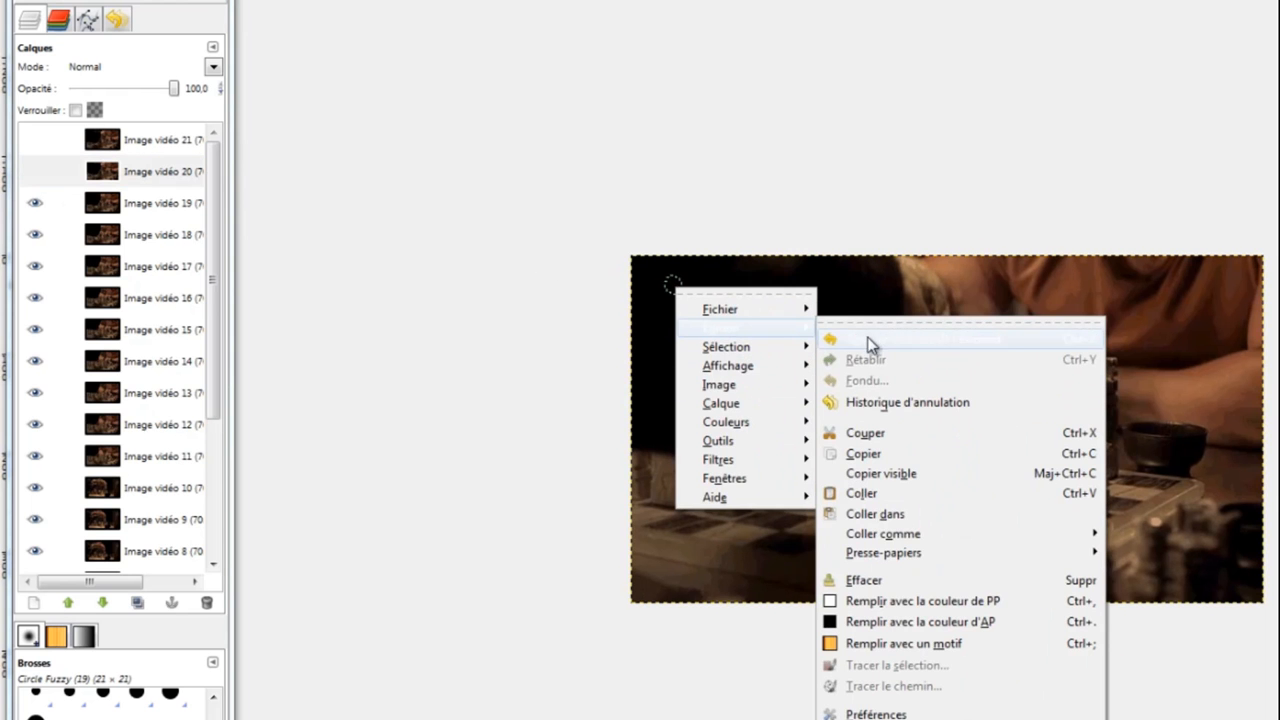
pyautogui.moveTo(914, 538)
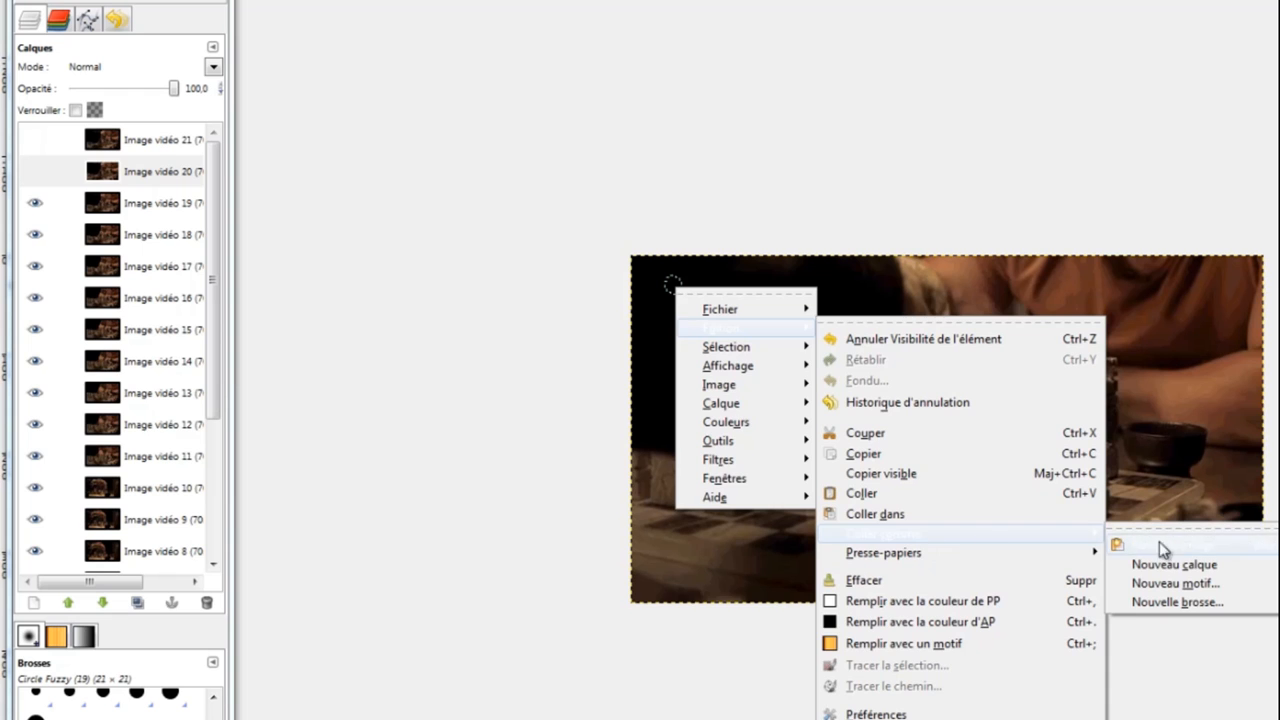
pyautogui.click(1172, 566)
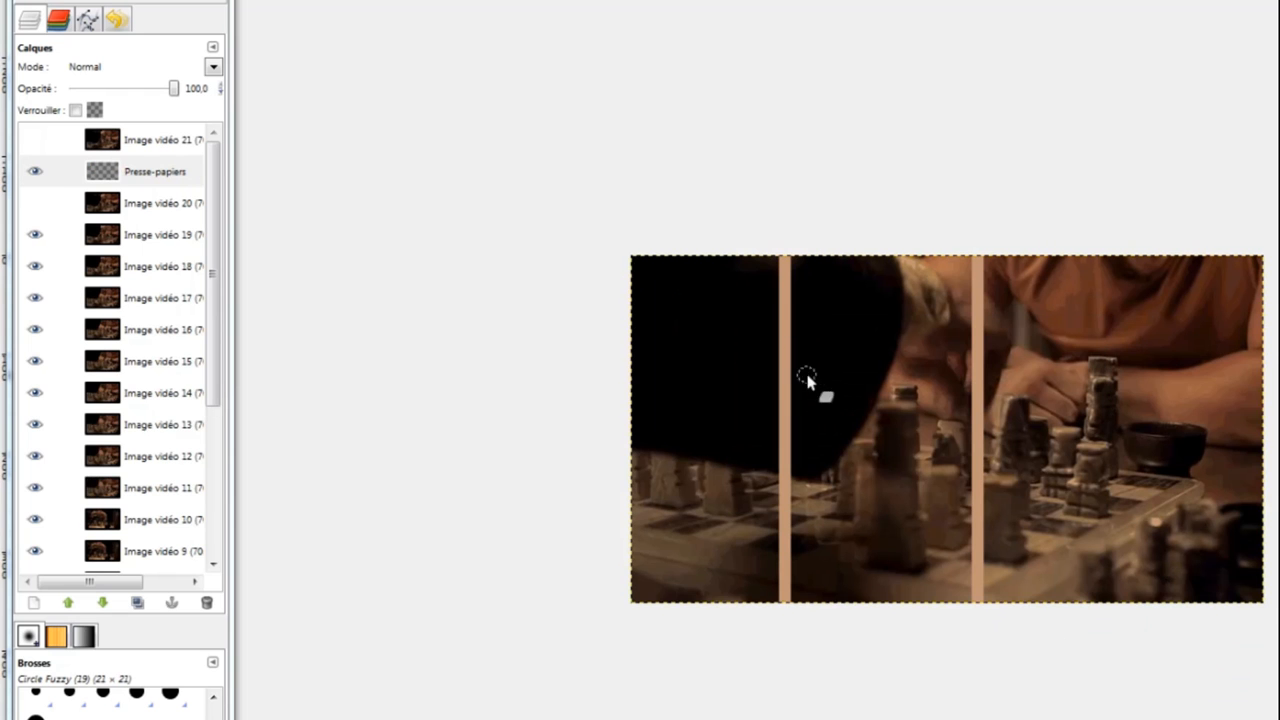
pyautogui.moveTo(774, 275); pyautogui.dragTo(784, 281)
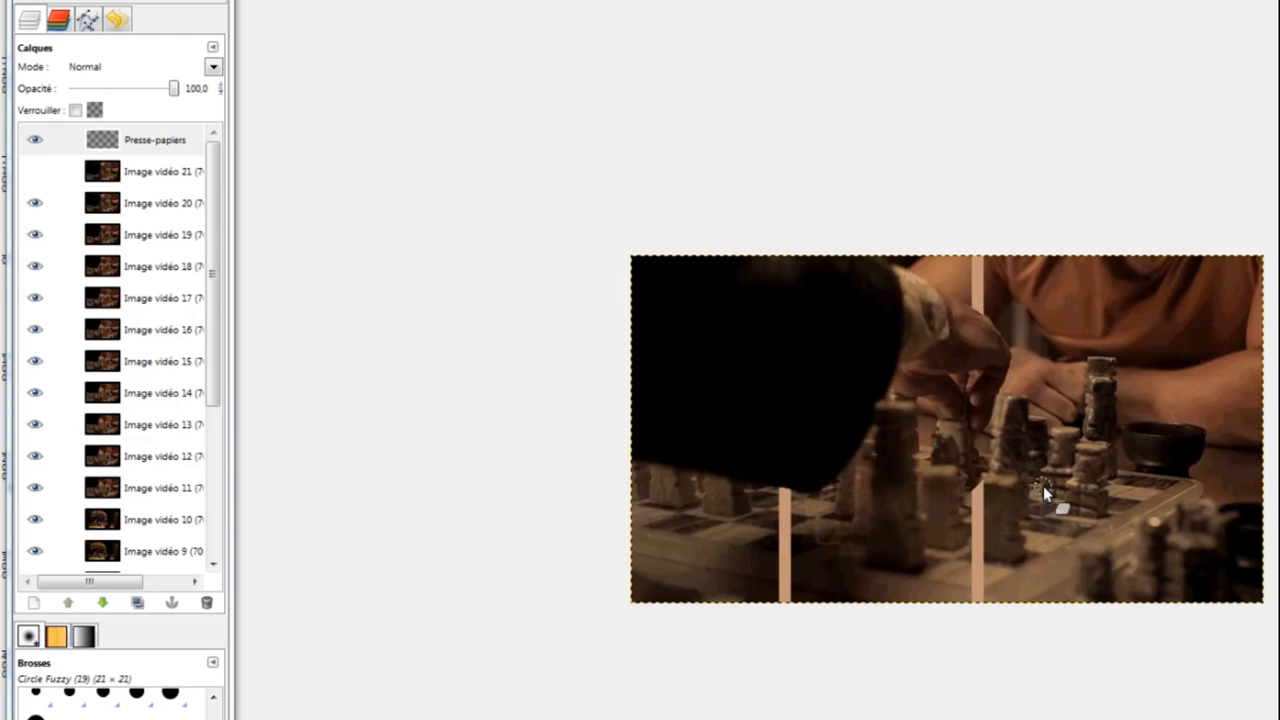
# Merge the Presse-papiers layer with the trimmed strips down into Image vidéo 20, and hide the merged frame.
pyautogui.rightClick(130, 142)
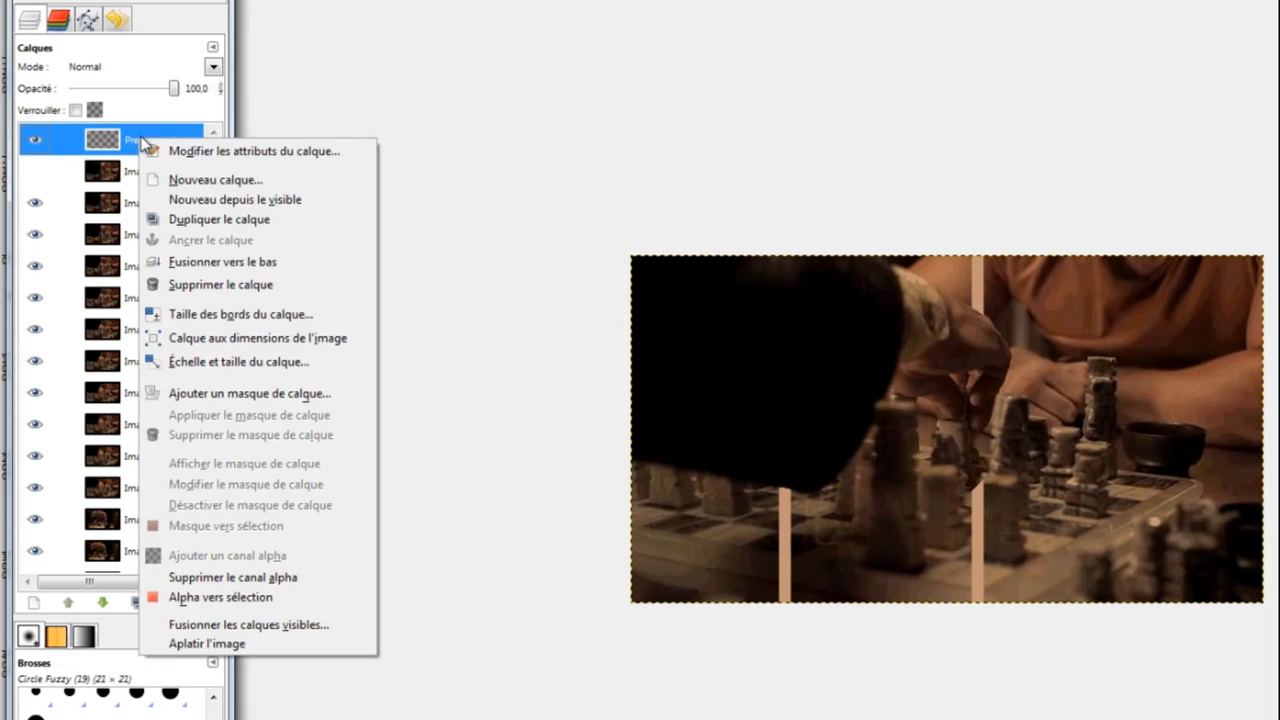
pyautogui.click(202, 263)
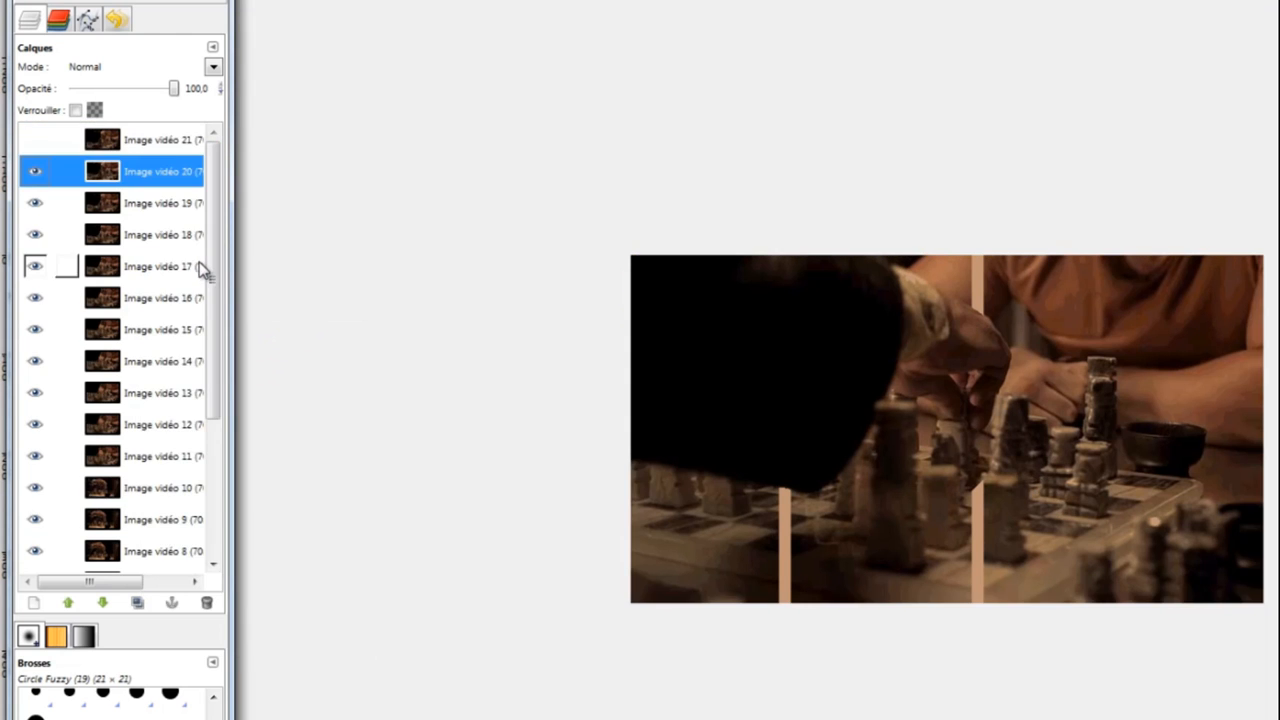
pyautogui.click(35, 171)
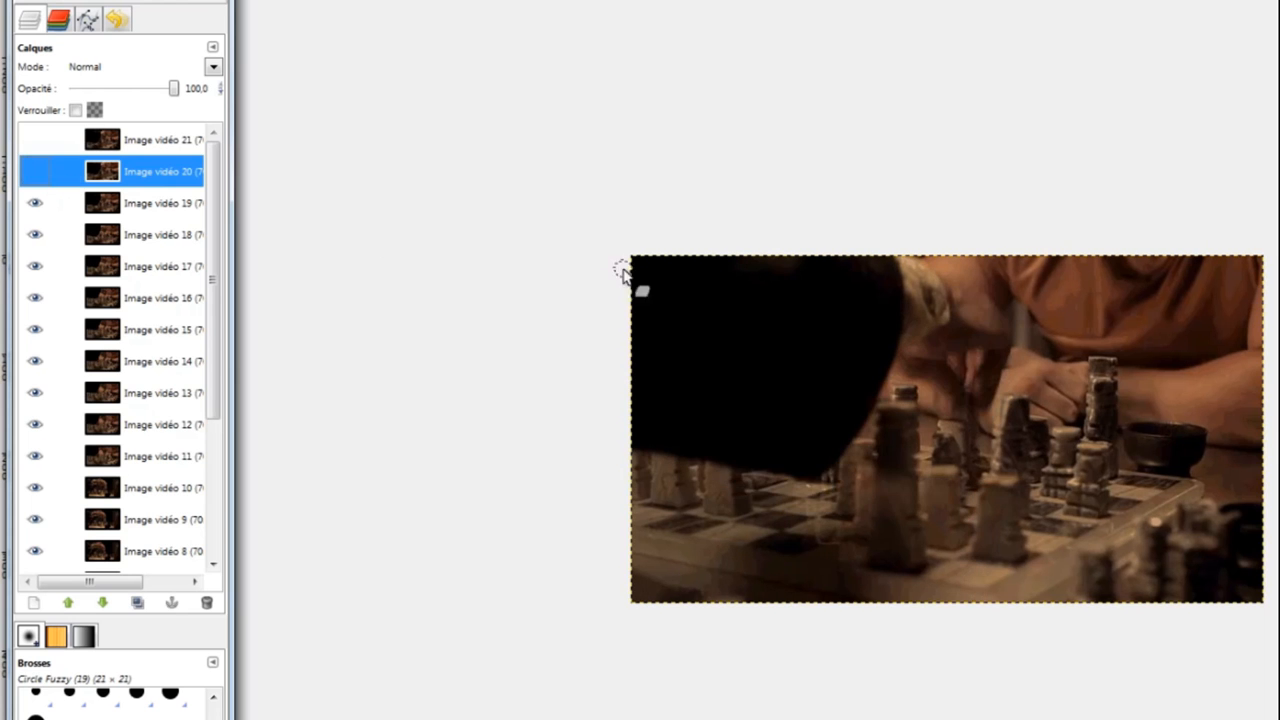
# Paste the strips as a new layer over the Image vidéo 19 frame and erase the first strip where it crosses the dark sleeve.
pyautogui.rightClick(673, 287)
pyautogui.moveTo(742, 334)
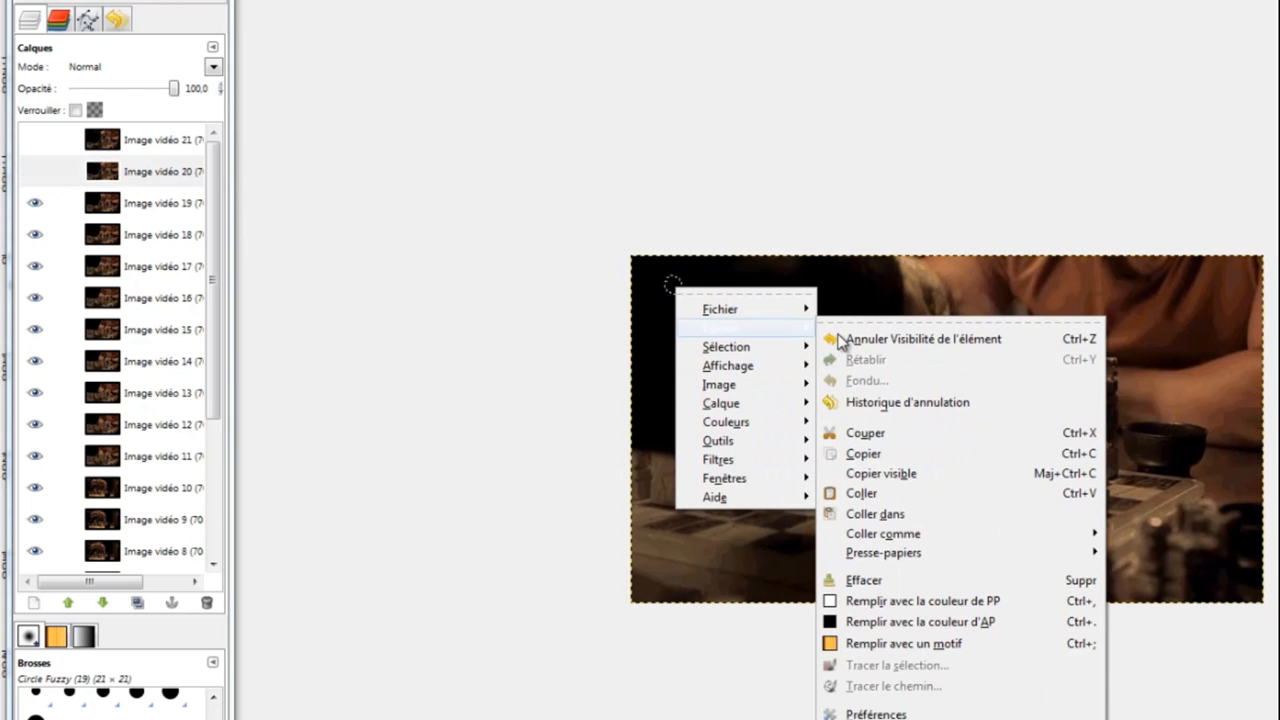
pyautogui.moveTo(988, 537)
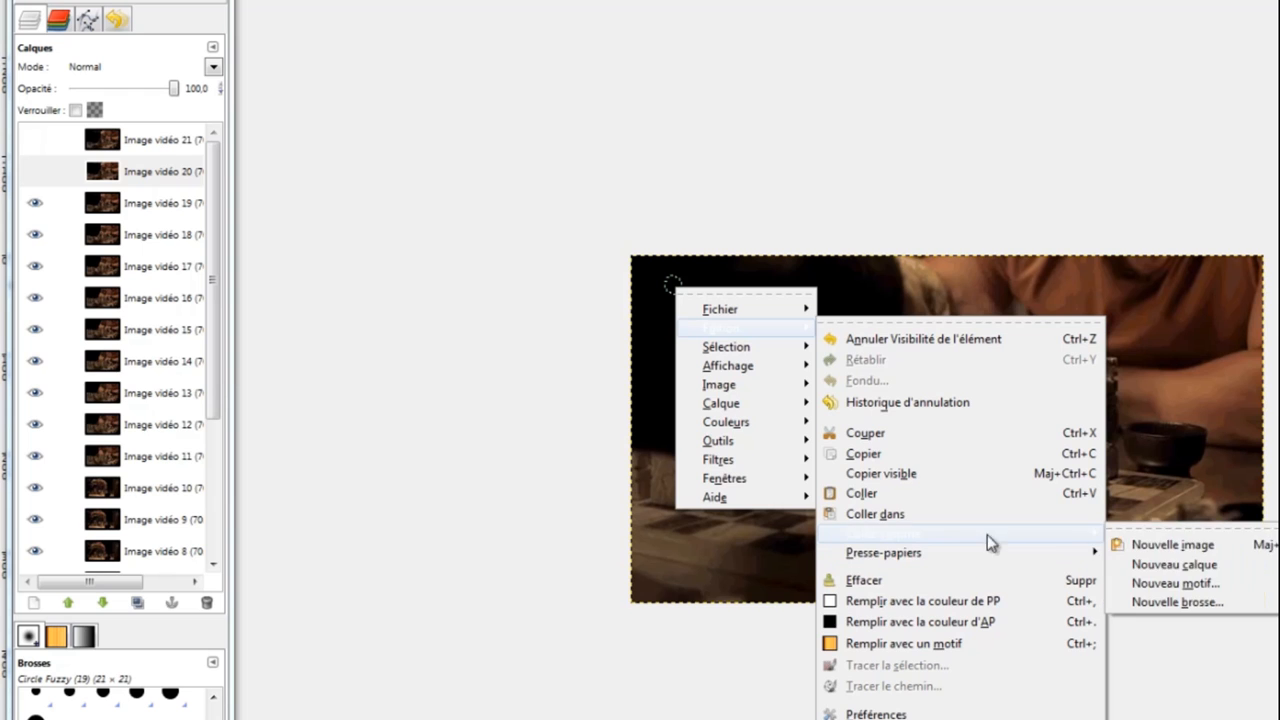
pyautogui.click(1168, 566)
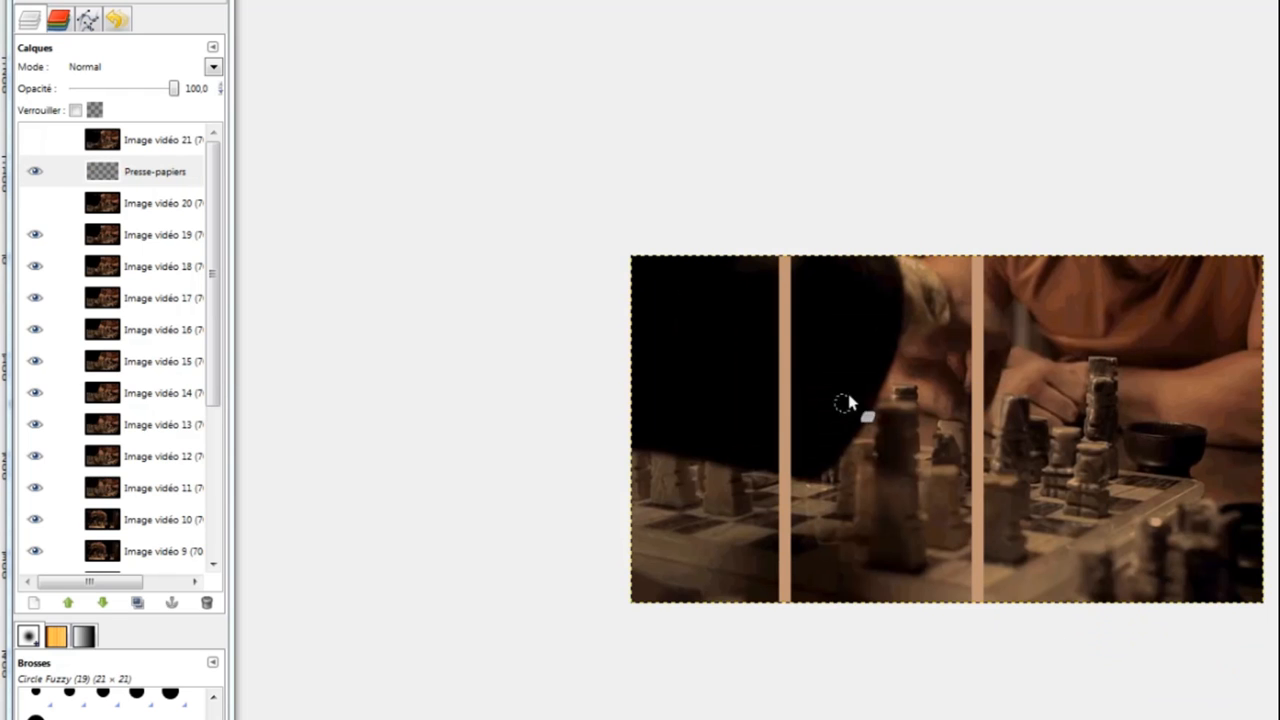
pyautogui.moveTo(775, 272); pyautogui.dragTo(787, 281)
pyautogui.moveTo(779, 472); pyautogui.dragTo(790, 474)
pyautogui.moveTo(781, 466); pyautogui.dragTo(785, 292)
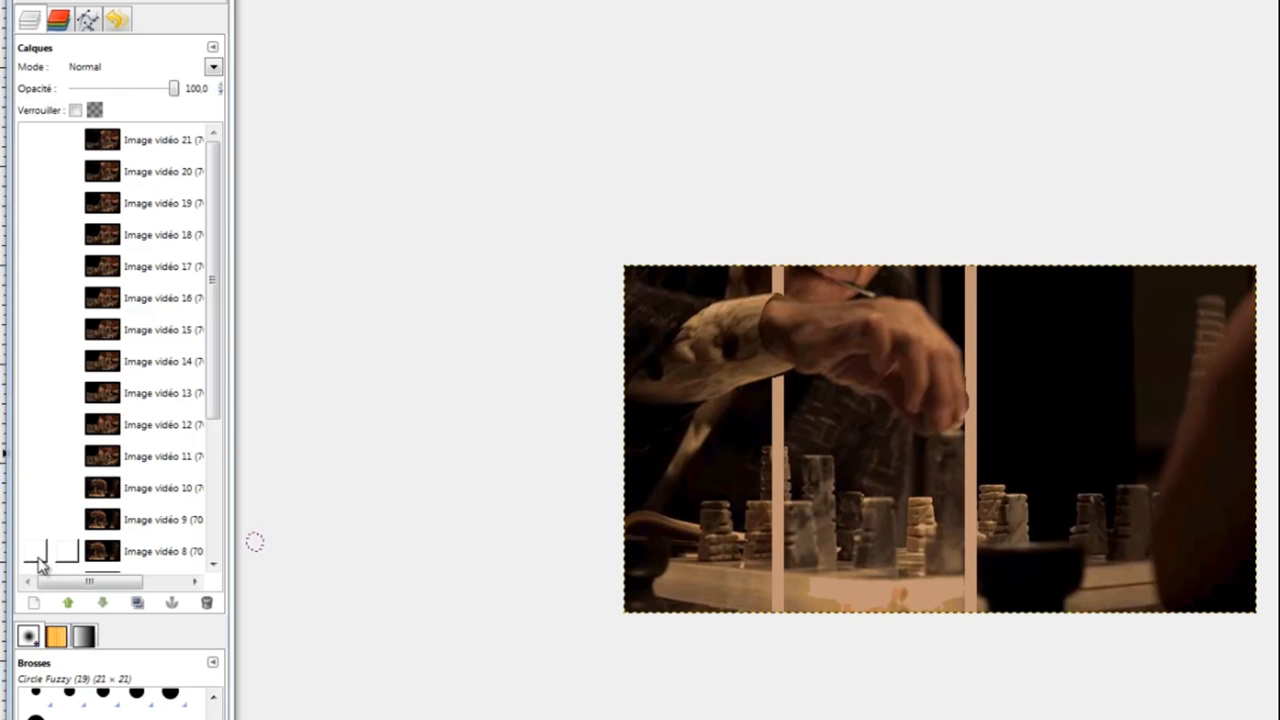
# Make the frame layers Image vidéo 8 through Image vidéo 21 visible.
pyautogui.click(34, 551)
pyautogui.click(34, 519)
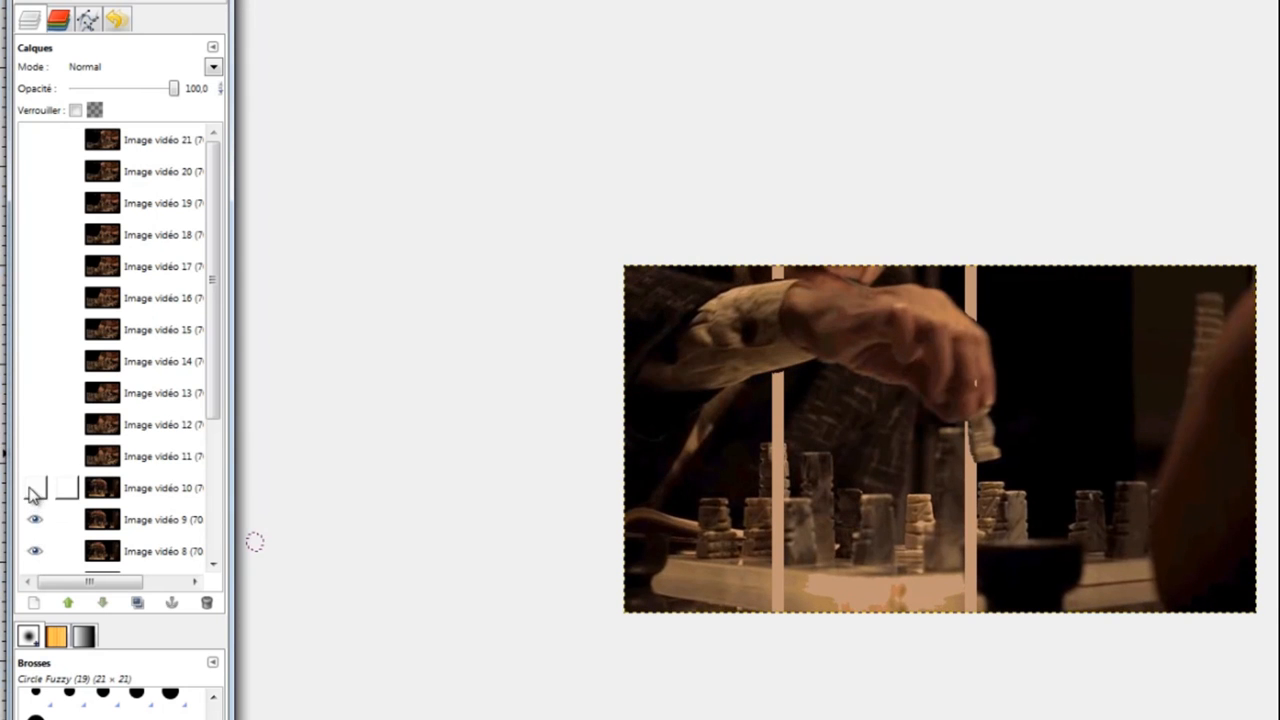
pyautogui.click(34, 488)
pyautogui.click(34, 456)
pyautogui.click(34, 424)
pyautogui.click(34, 393)
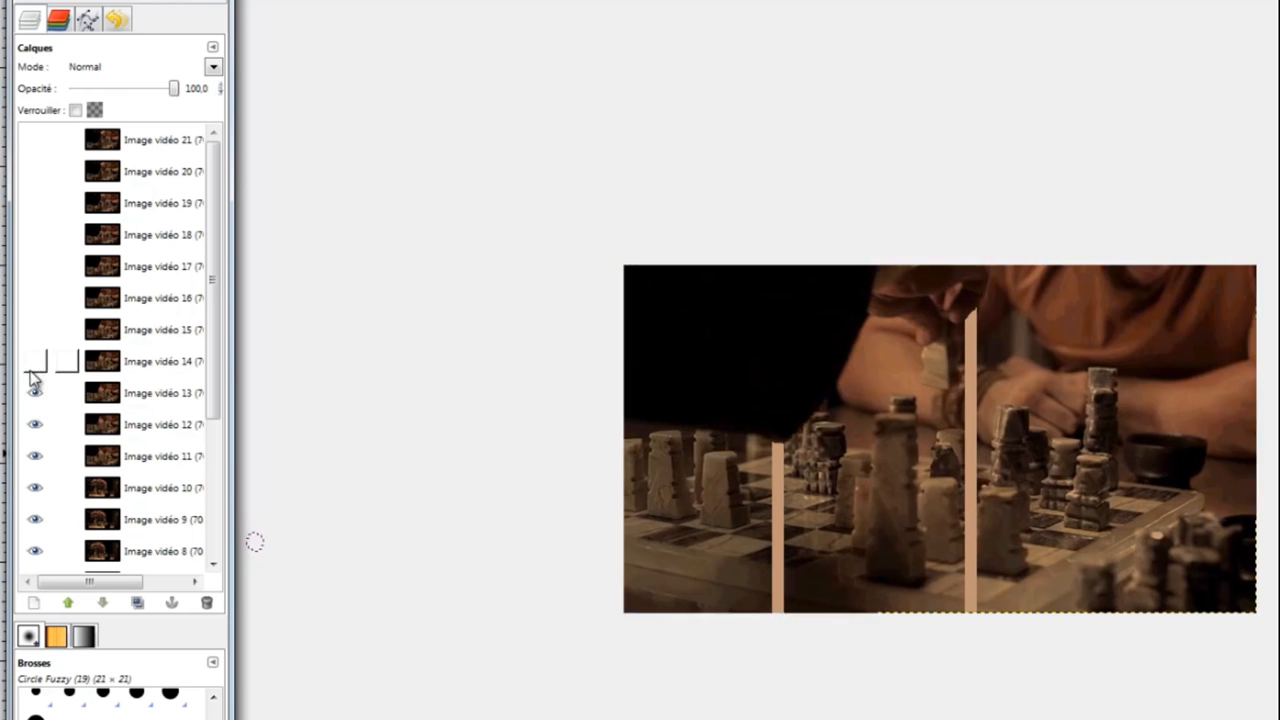
pyautogui.click(34, 361)
pyautogui.click(34, 330)
pyautogui.click(34, 298)
pyautogui.click(34, 266)
pyautogui.click(34, 234)
pyautogui.click(34, 203)
pyautogui.click(34, 171)
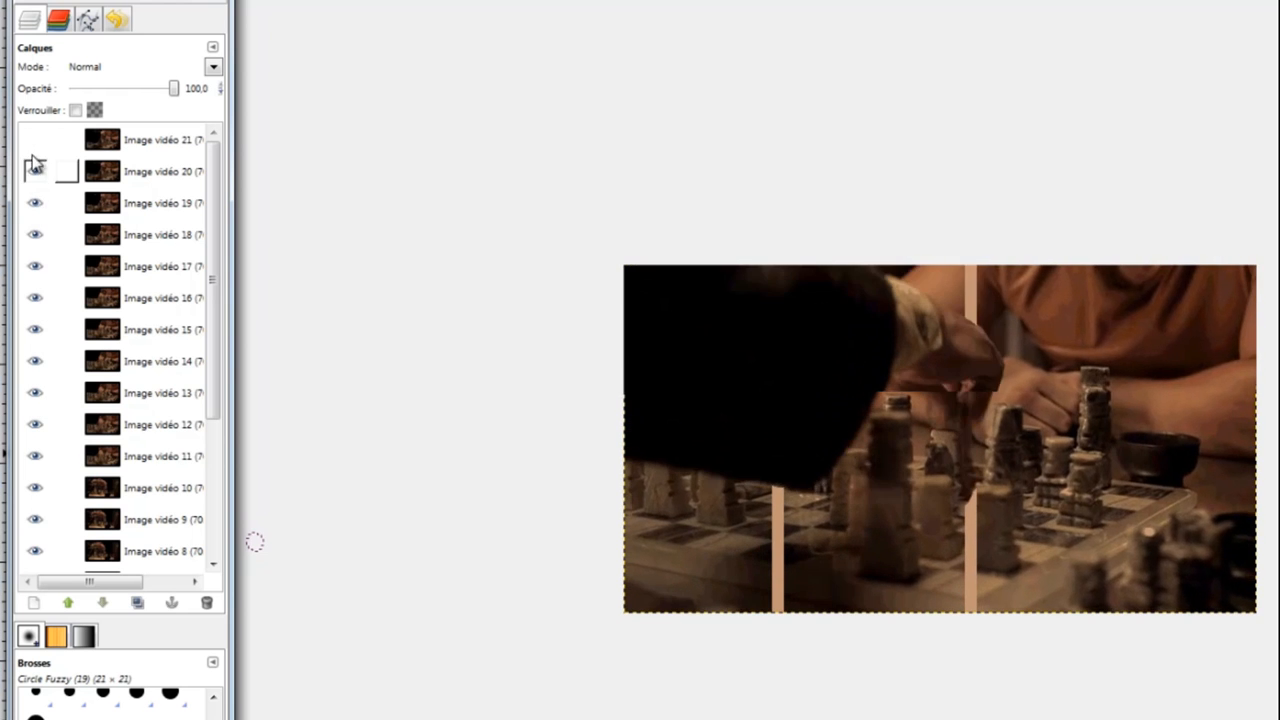
pyautogui.click(34, 140)
pyautogui.moveTo(213, 211); pyautogui.dragTo(194, 183)
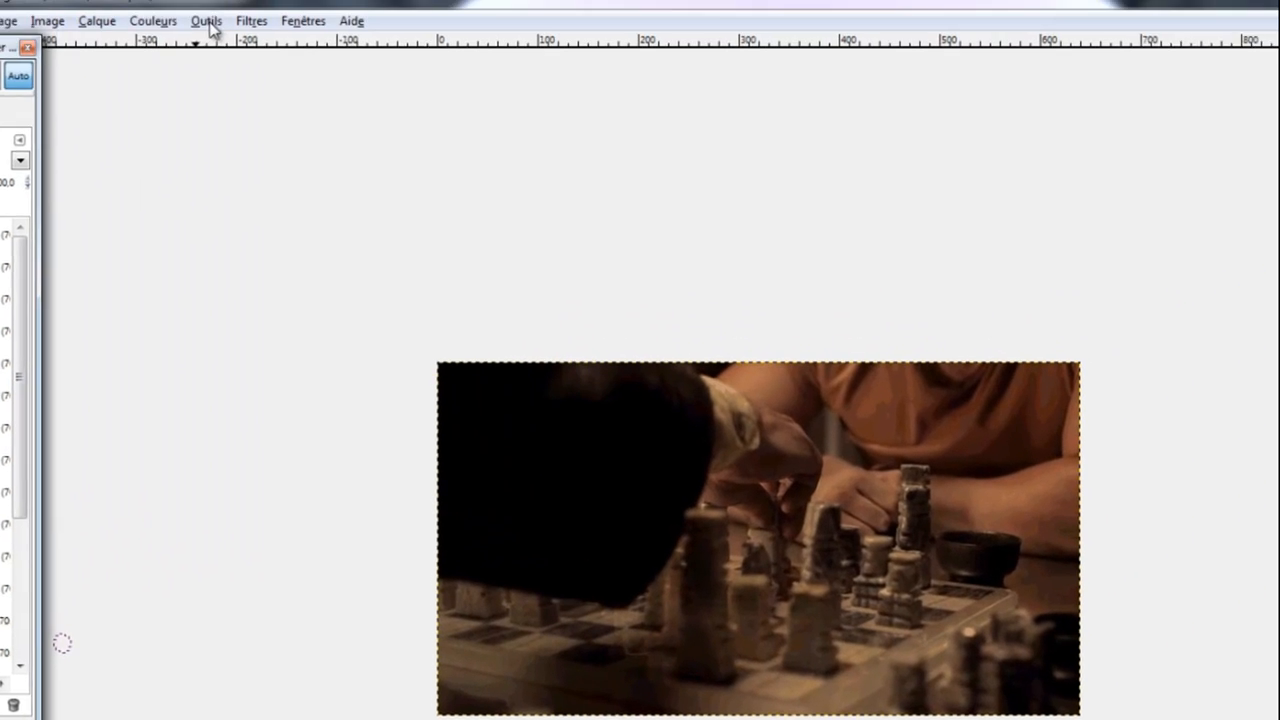
# Open the animation playback preview, reposition its window and play the chess animation with the strips.
pyautogui.click(208, 22)
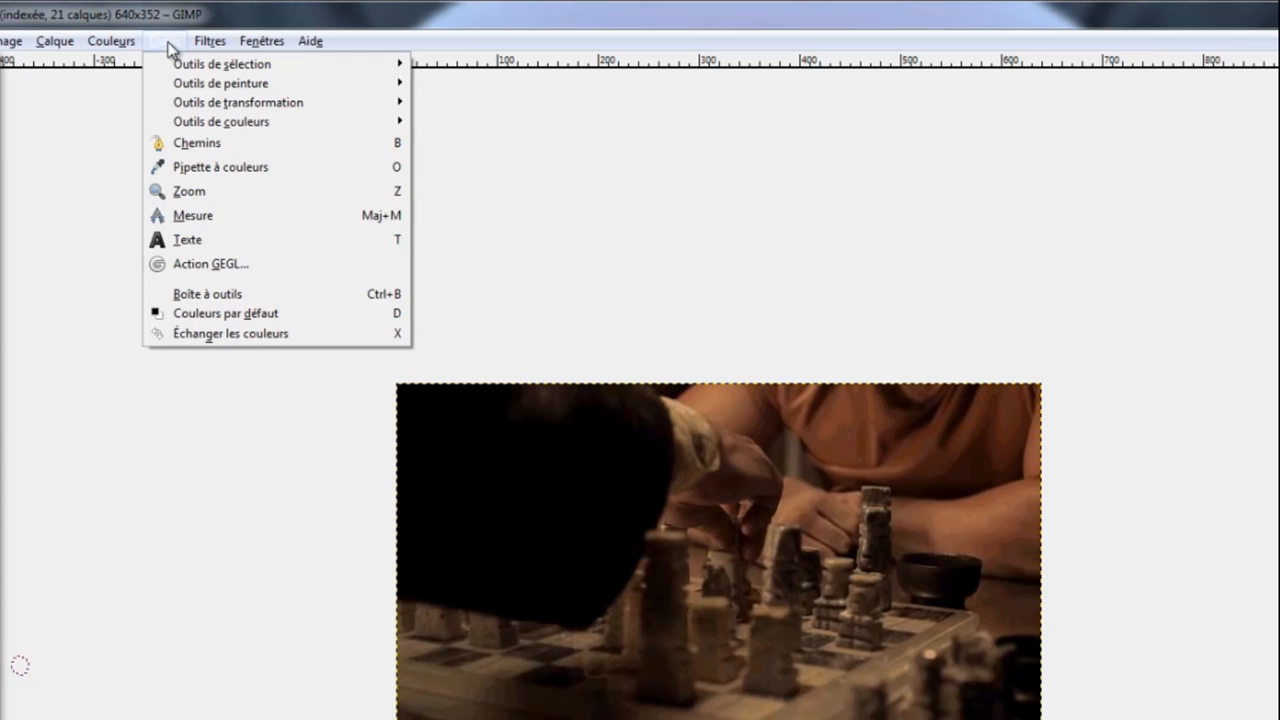
pyautogui.moveTo(199, 42)
pyautogui.moveTo(250, 412)
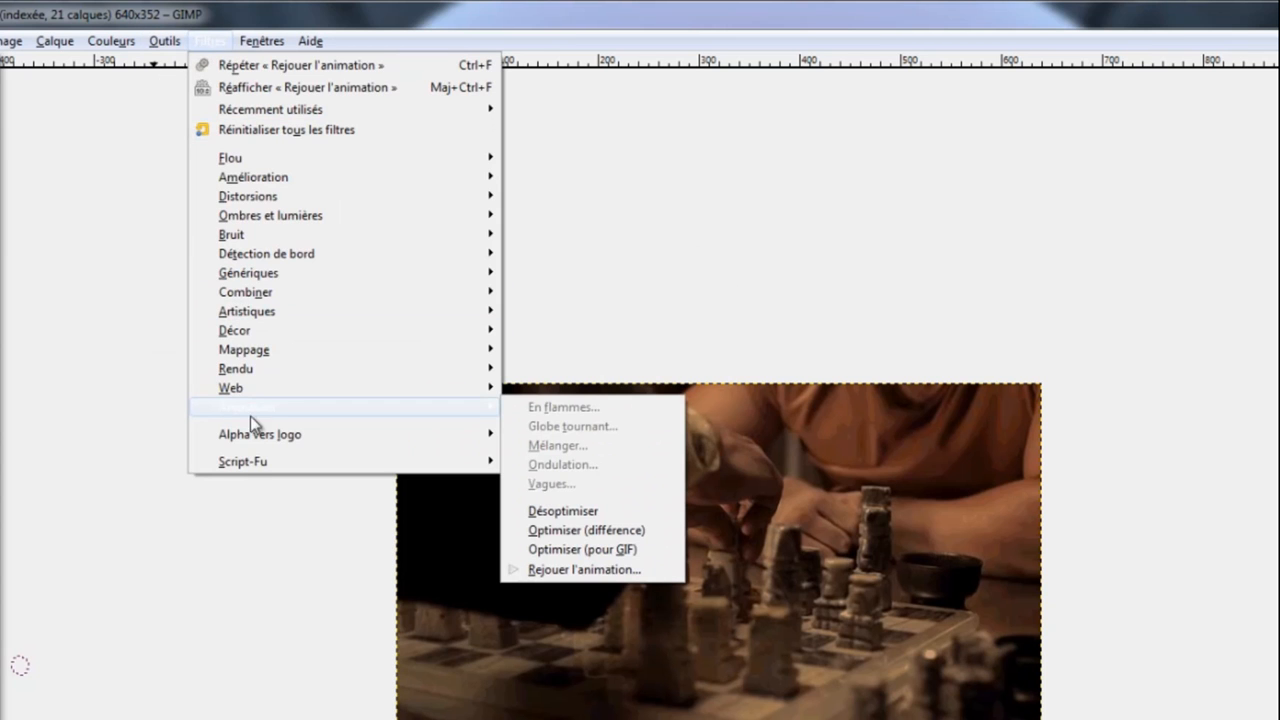
pyautogui.click(549, 571)
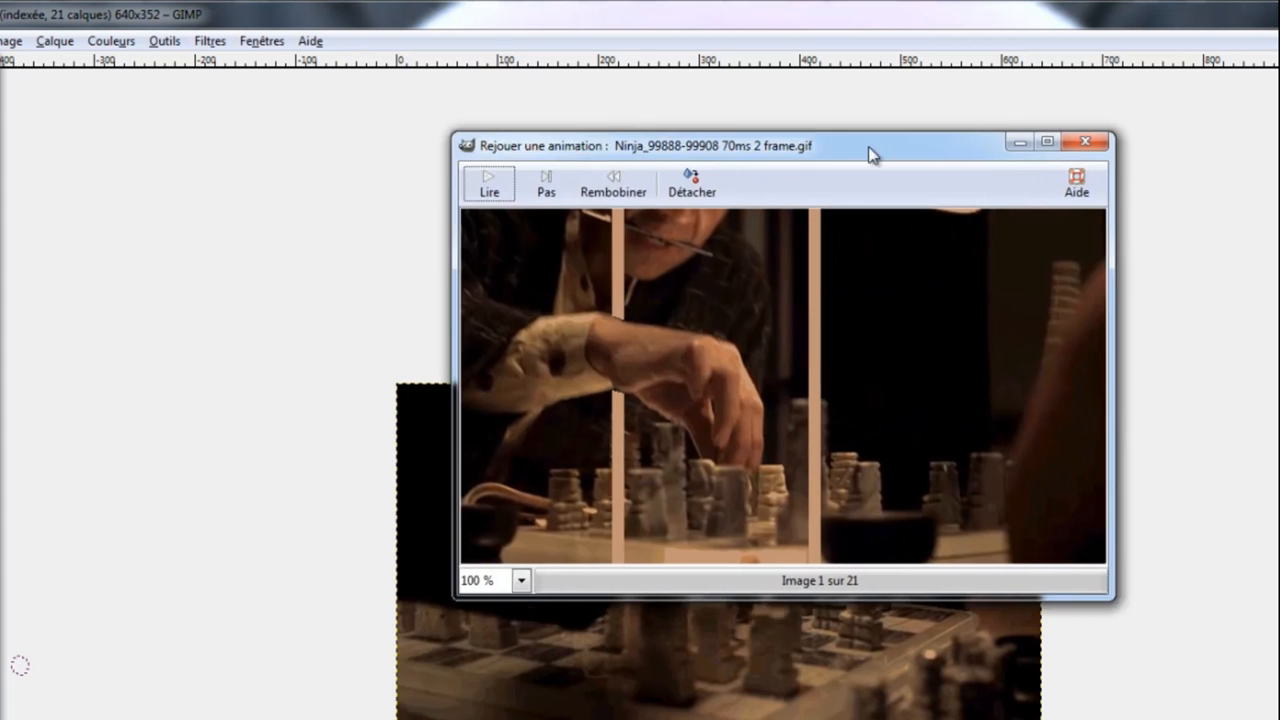
pyautogui.moveTo(871, 154); pyautogui.dragTo(774, 171)
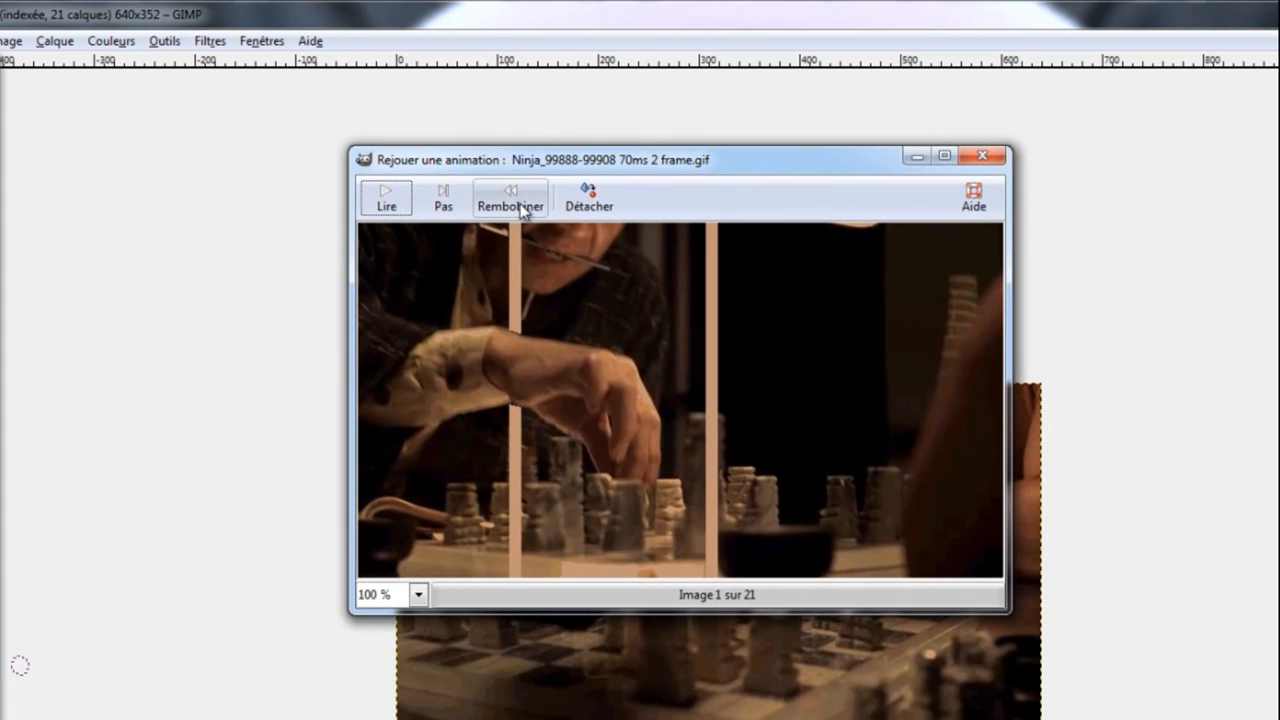
pyautogui.click(382, 200)
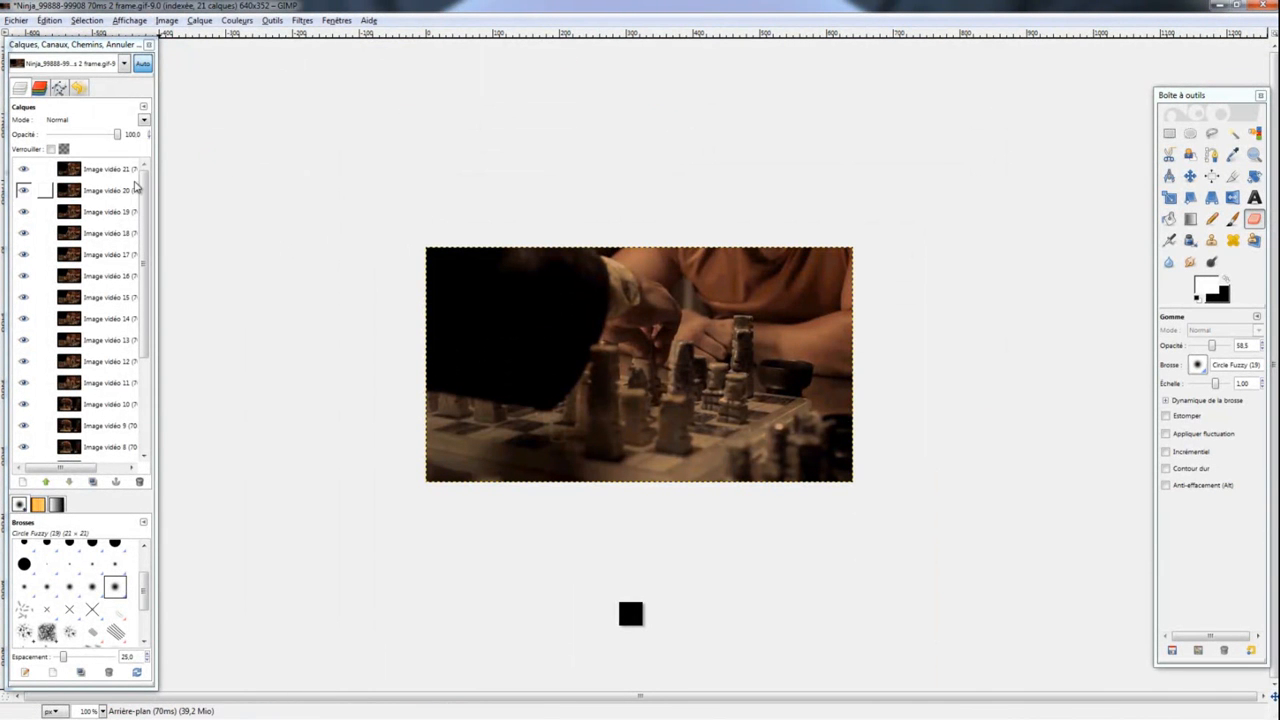
# Change the frame delay in the Image vidéo 21 layer's name to 100ms.
pyautogui.click(115, 170)
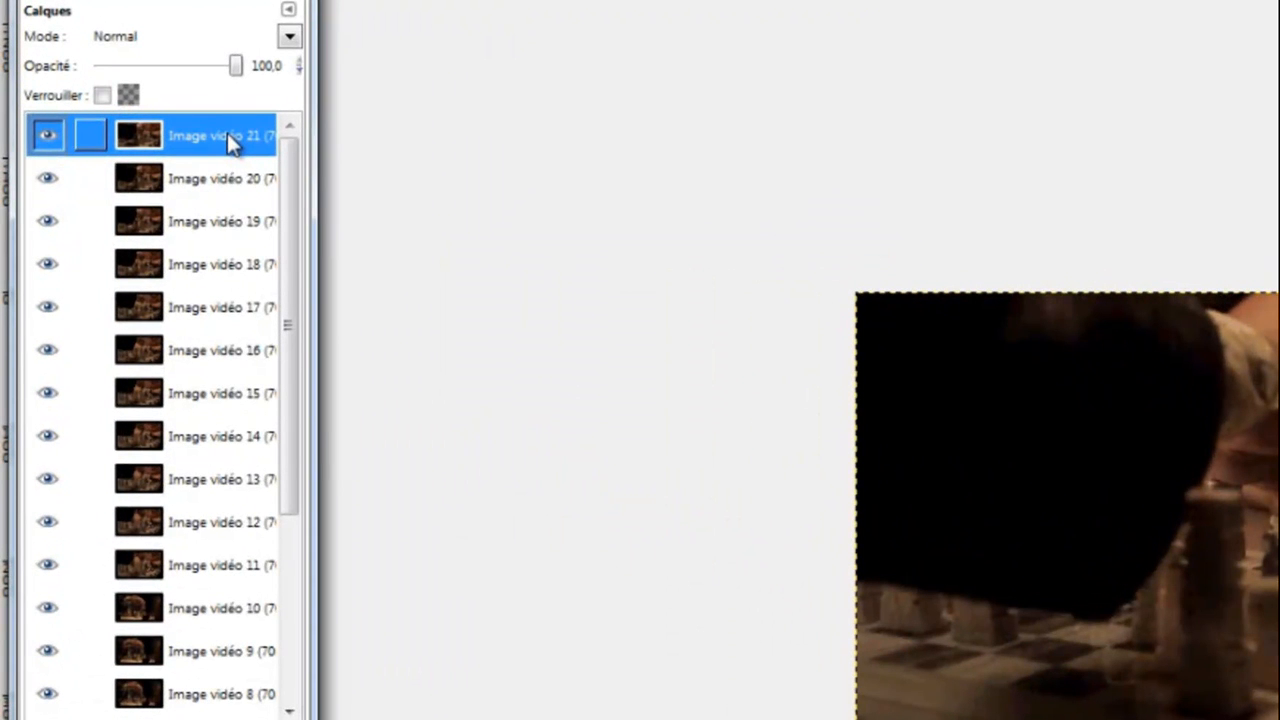
pyautogui.rightClick(227, 133)
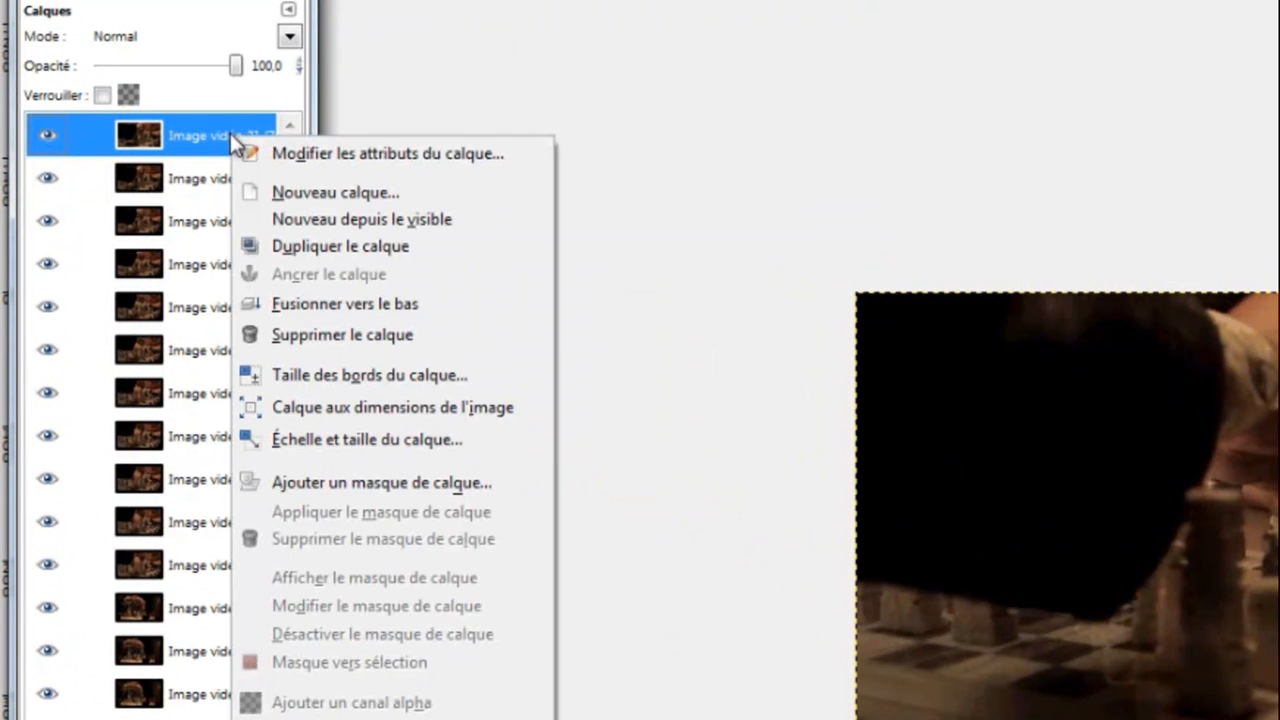
pyautogui.click(372, 158)
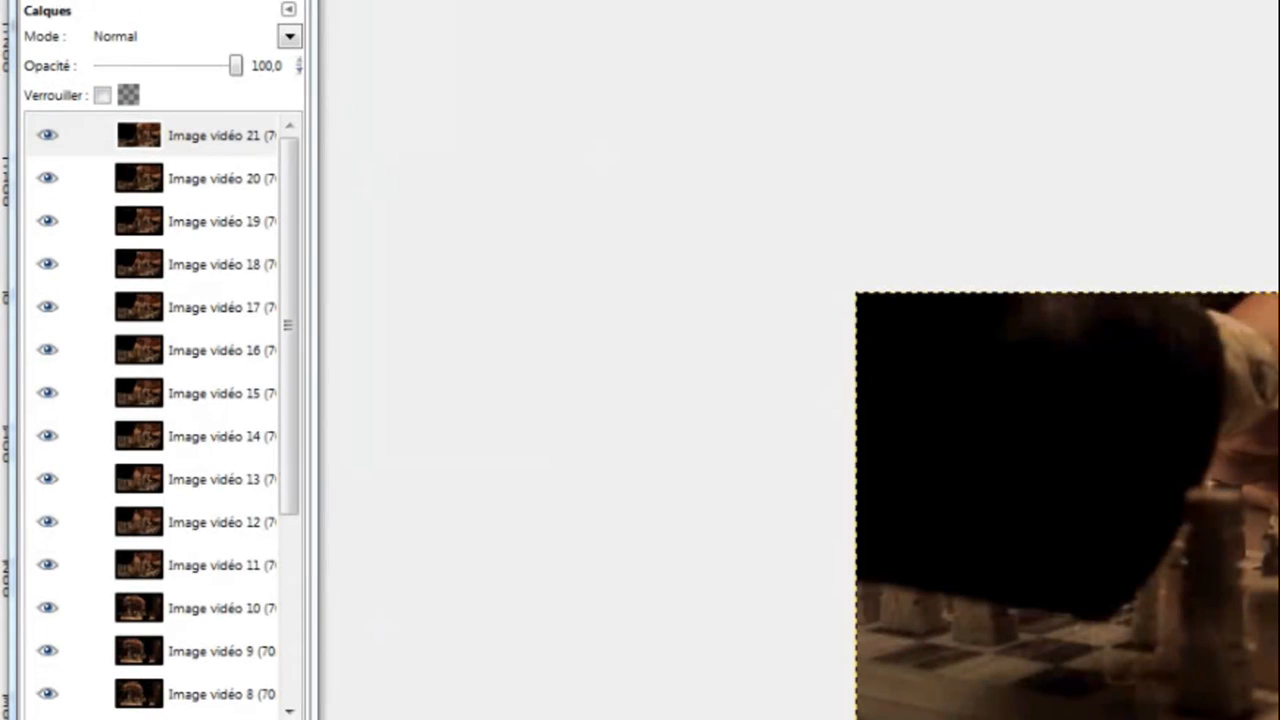
pyautogui.moveTo(1034, 104); pyautogui.dragTo(899, 76)
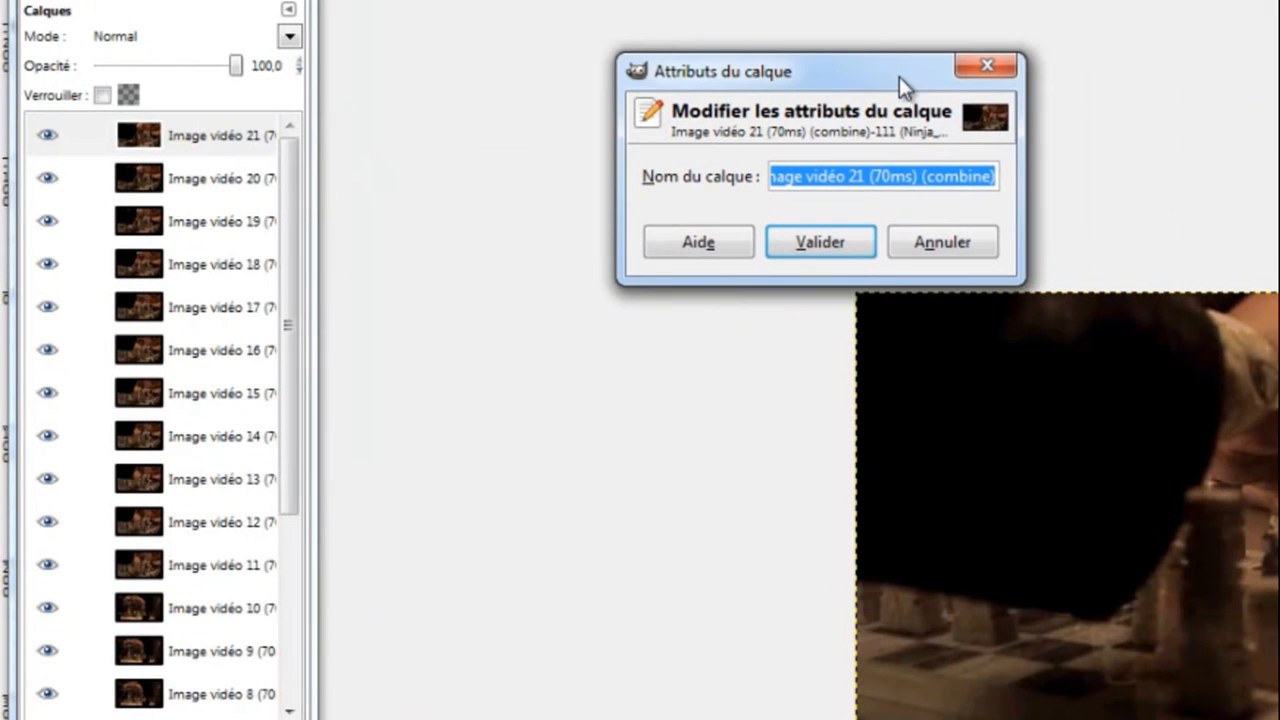
pyautogui.click(881, 178)
pyautogui.press('Delete')
pyautogui.write('10')
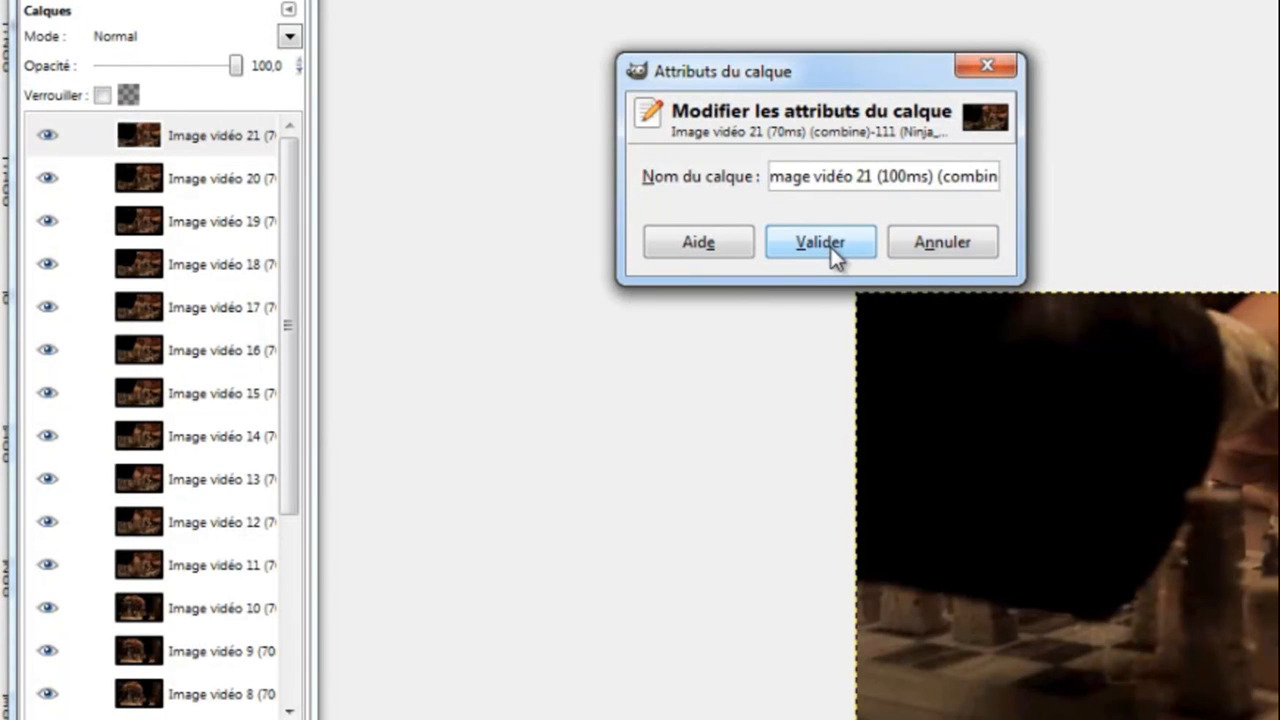
pyautogui.click(820, 243)
# Change the frame delay in the Image vidéo 20 layer's name to 100ms.
pyautogui.click(209, 184)
pyautogui.rightClick(211, 177)
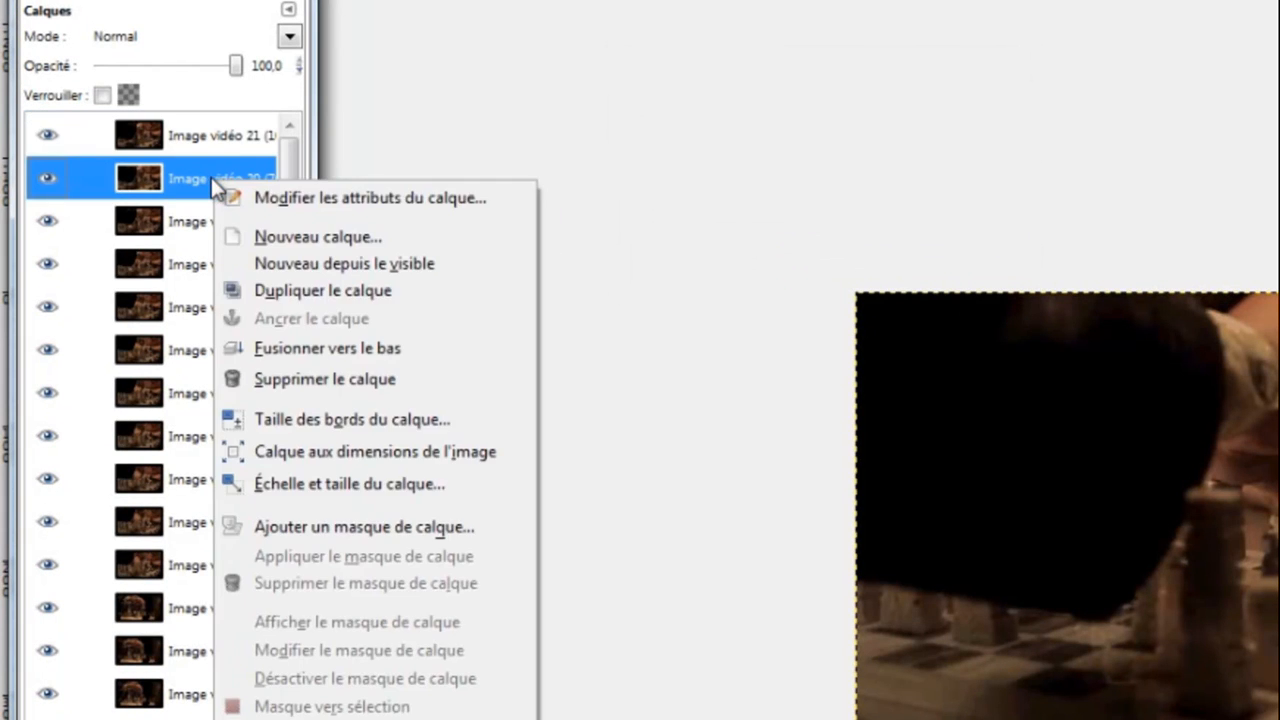
pyautogui.click(340, 172)
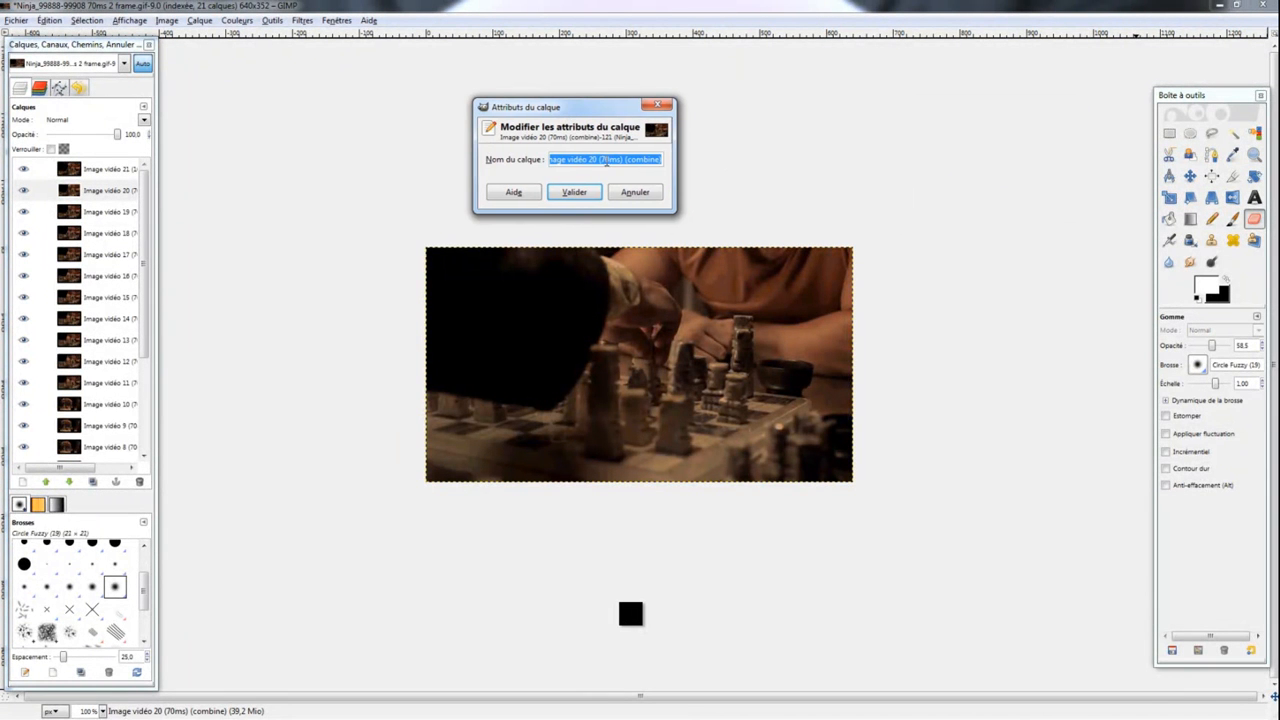
pyautogui.click(604, 160)
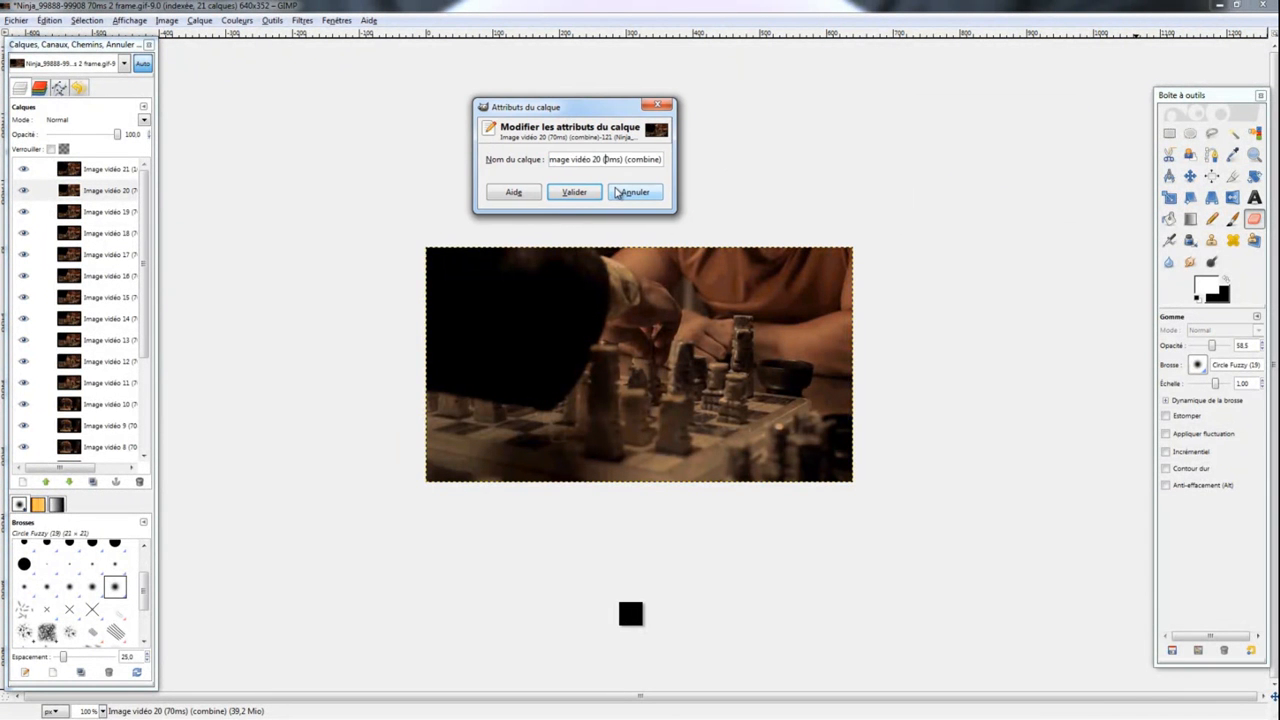
pyautogui.write('100')
pyautogui.press('Return')
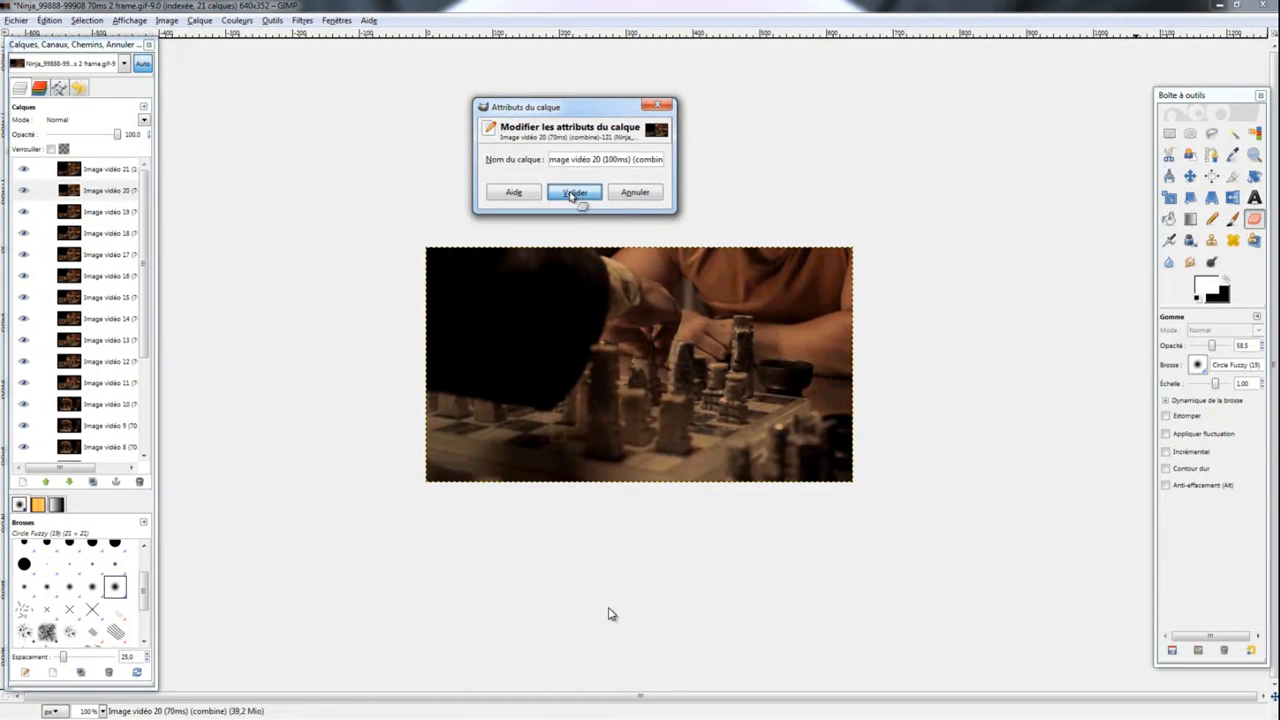
# Change the delay to 100ms in the remaining frame layers' names, from Image vidéo 19 down to Arrière-plan.
pyautogui.click(107, 212)
pyautogui.rightClick(107, 212)
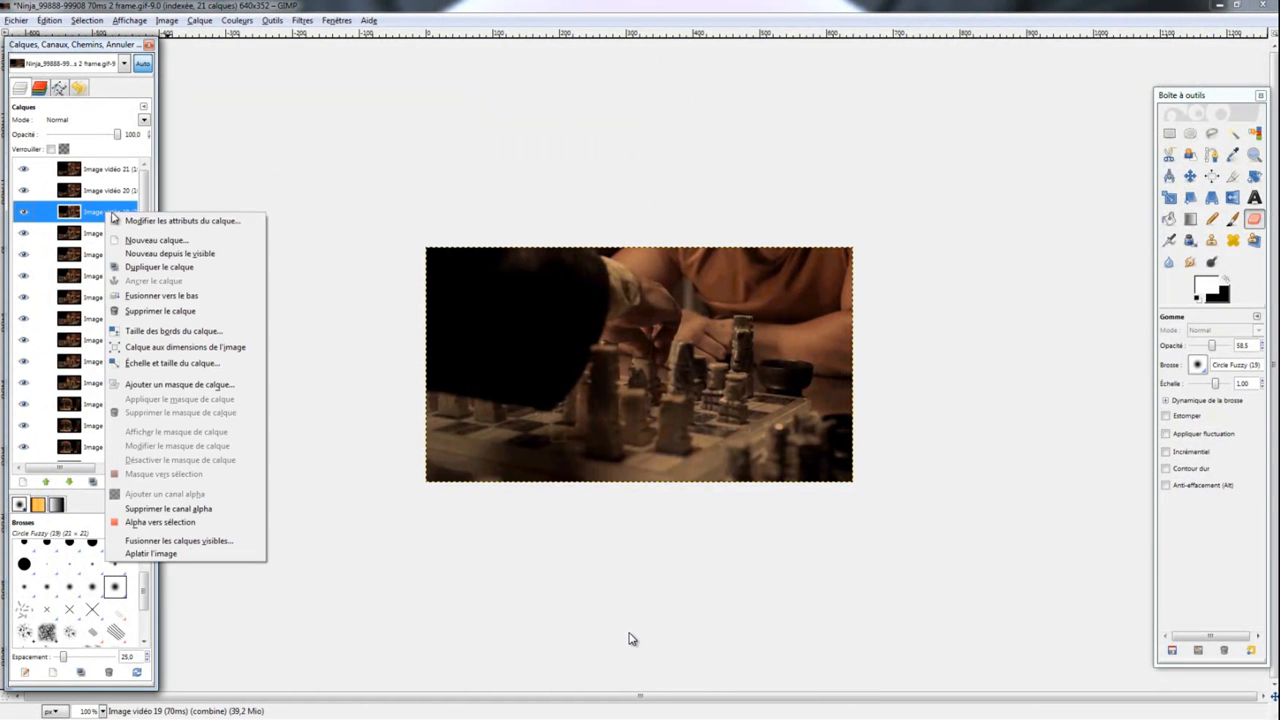
pyautogui.click(166, 226)
pyautogui.moveTo(776, 121); pyautogui.dragTo(598, 118)
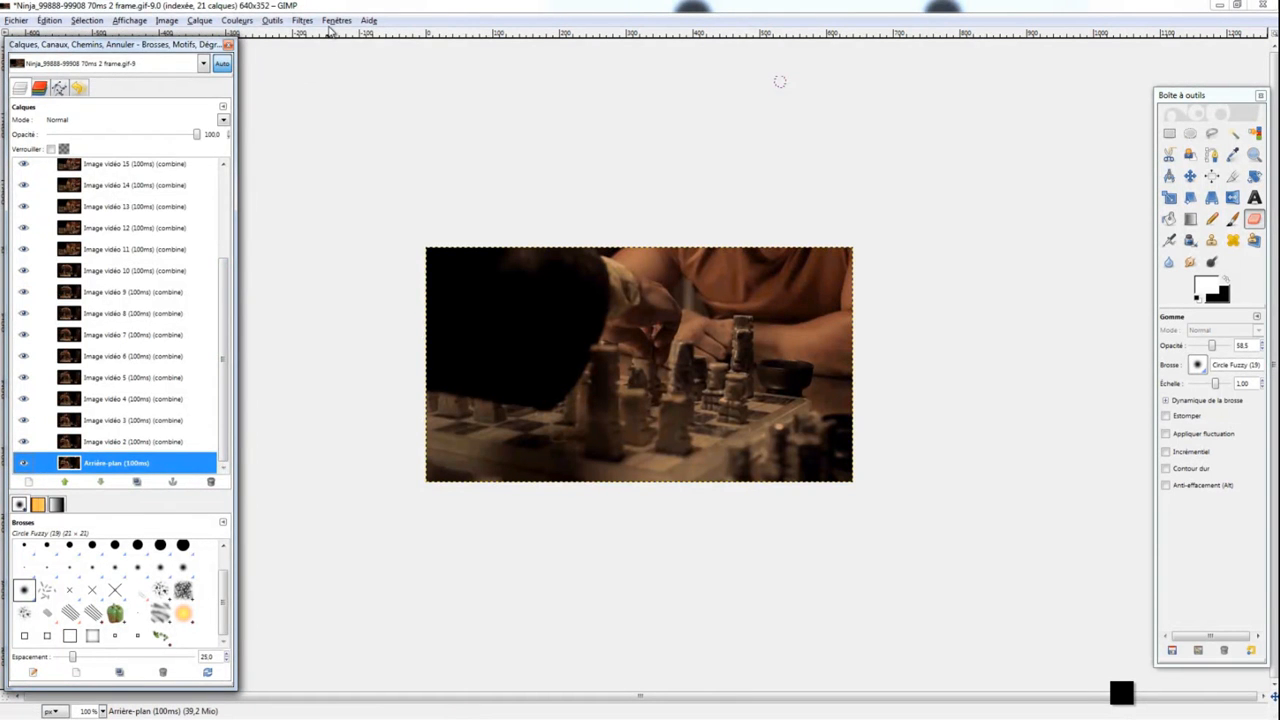
# Play the retimed chess animation in the animation preview and close the preview.
pyautogui.click(309, 22)
pyautogui.moveTo(333, 266)
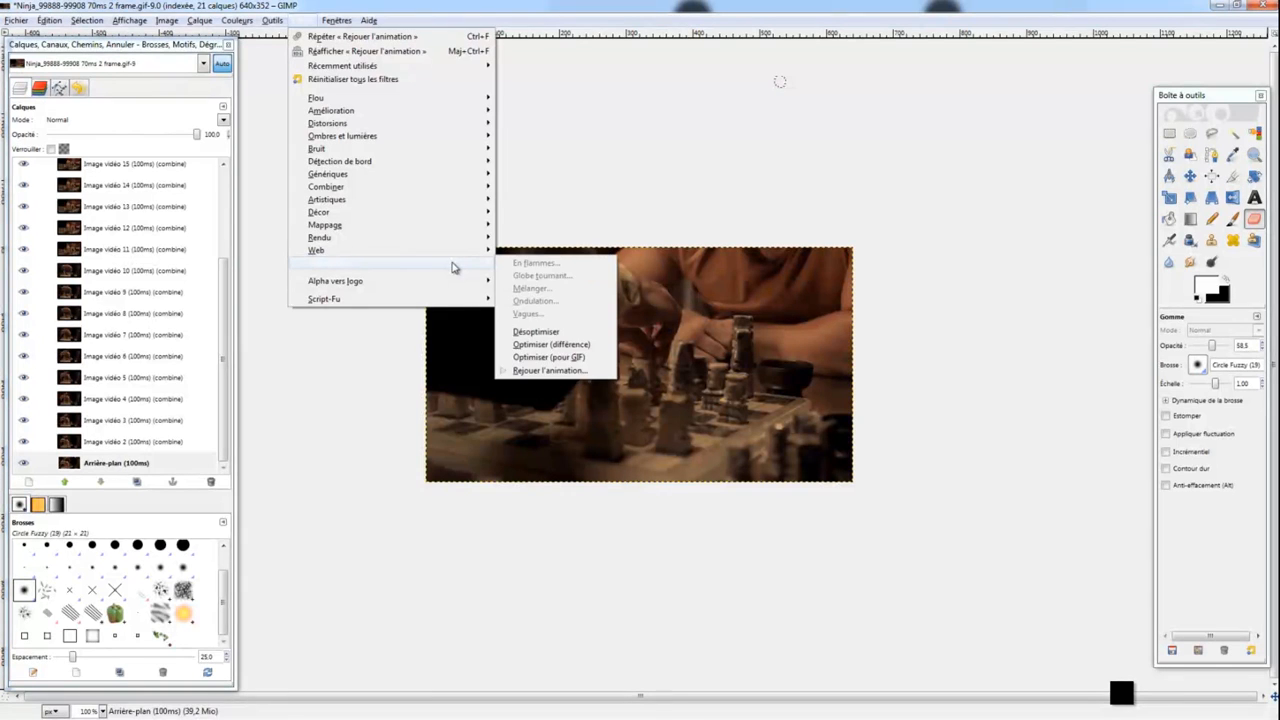
pyautogui.click(545, 371)
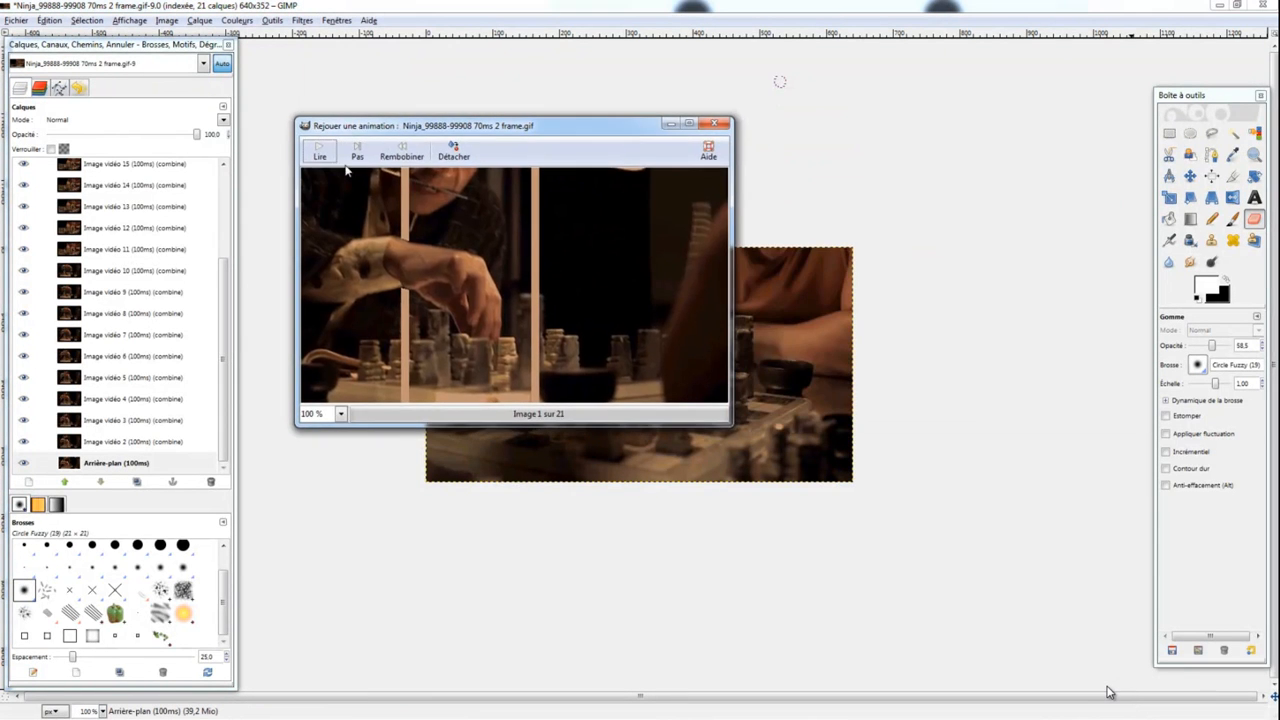
pyautogui.click(318, 152)
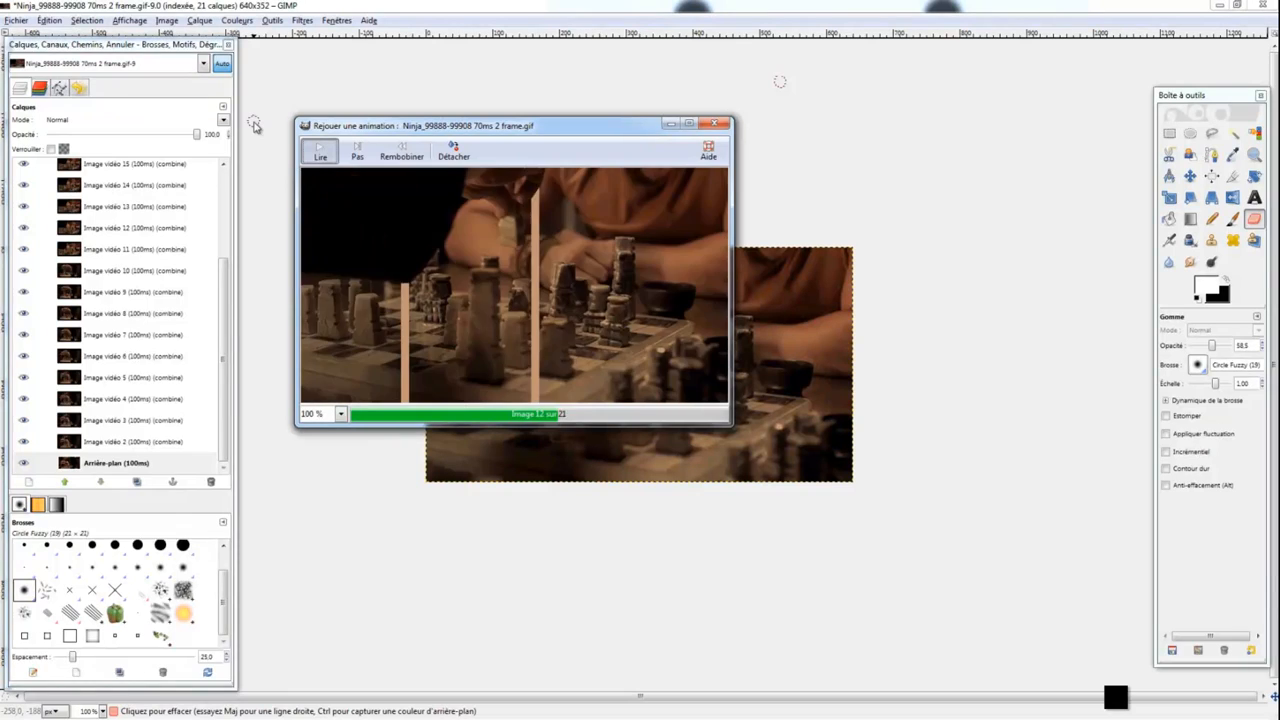
pyautogui.click(714, 123)
pyautogui.press('Tab')
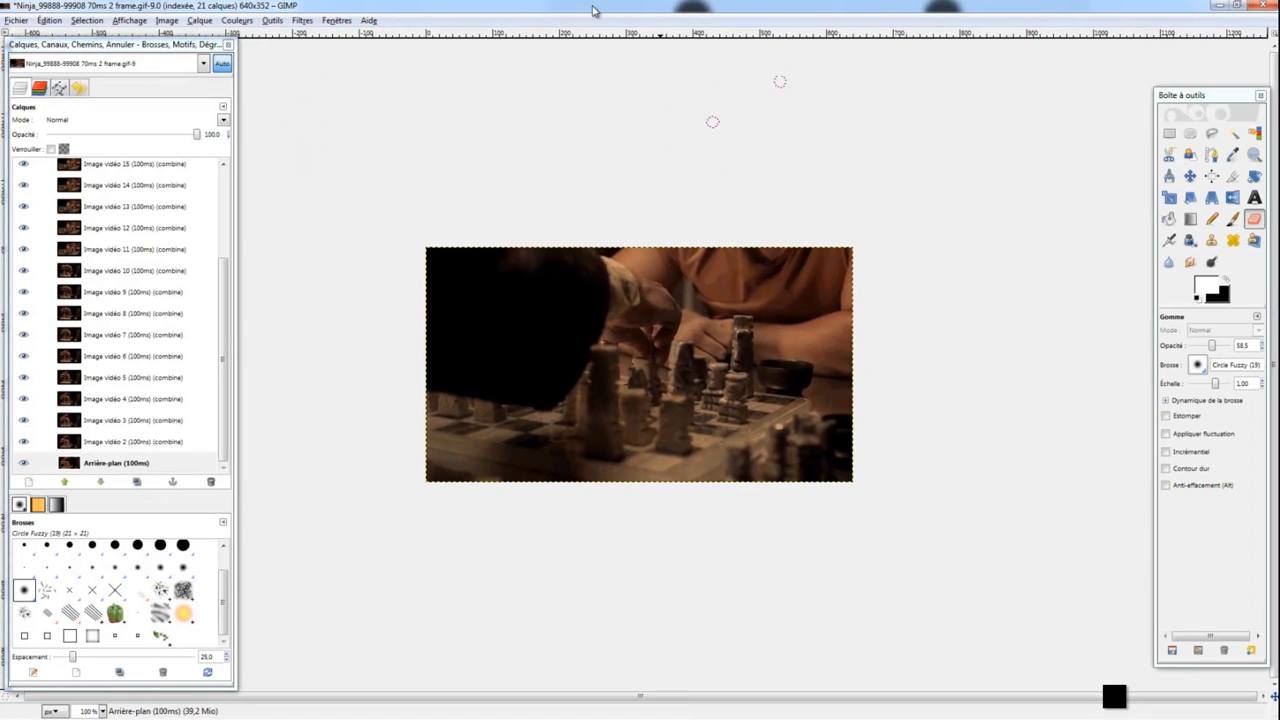
pyautogui.click(18, 21)
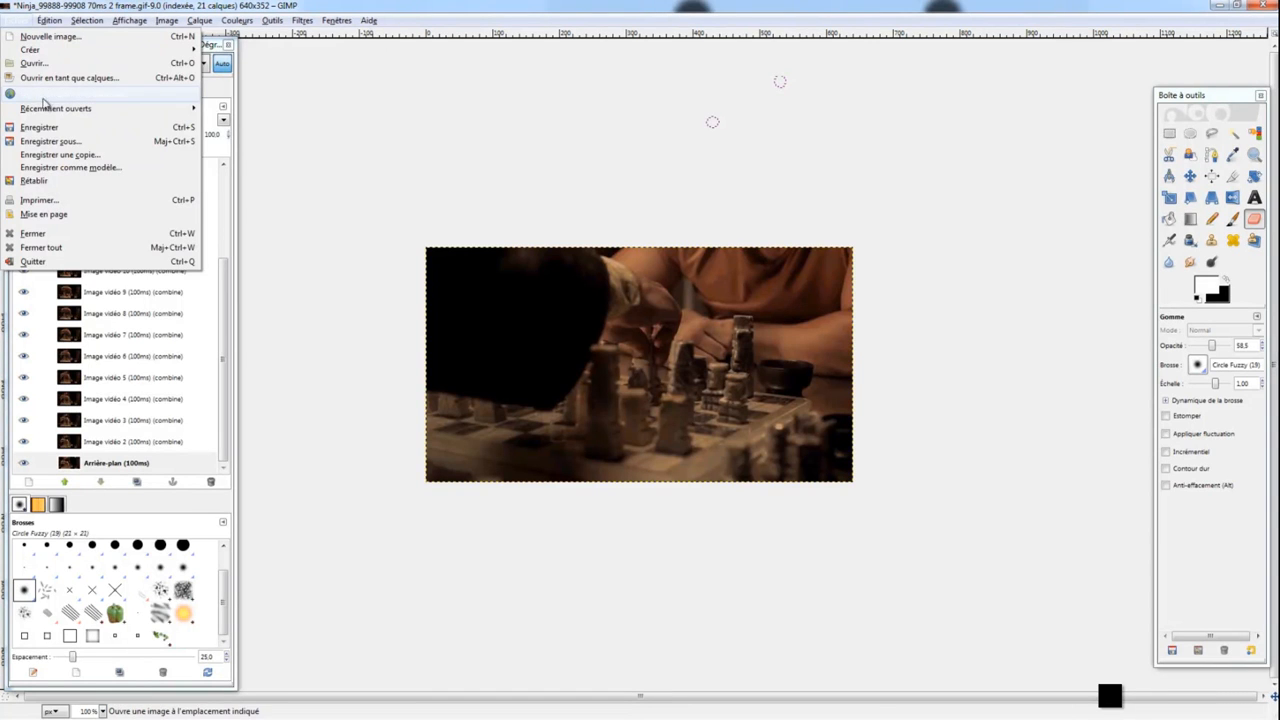
pyautogui.click(50, 141)
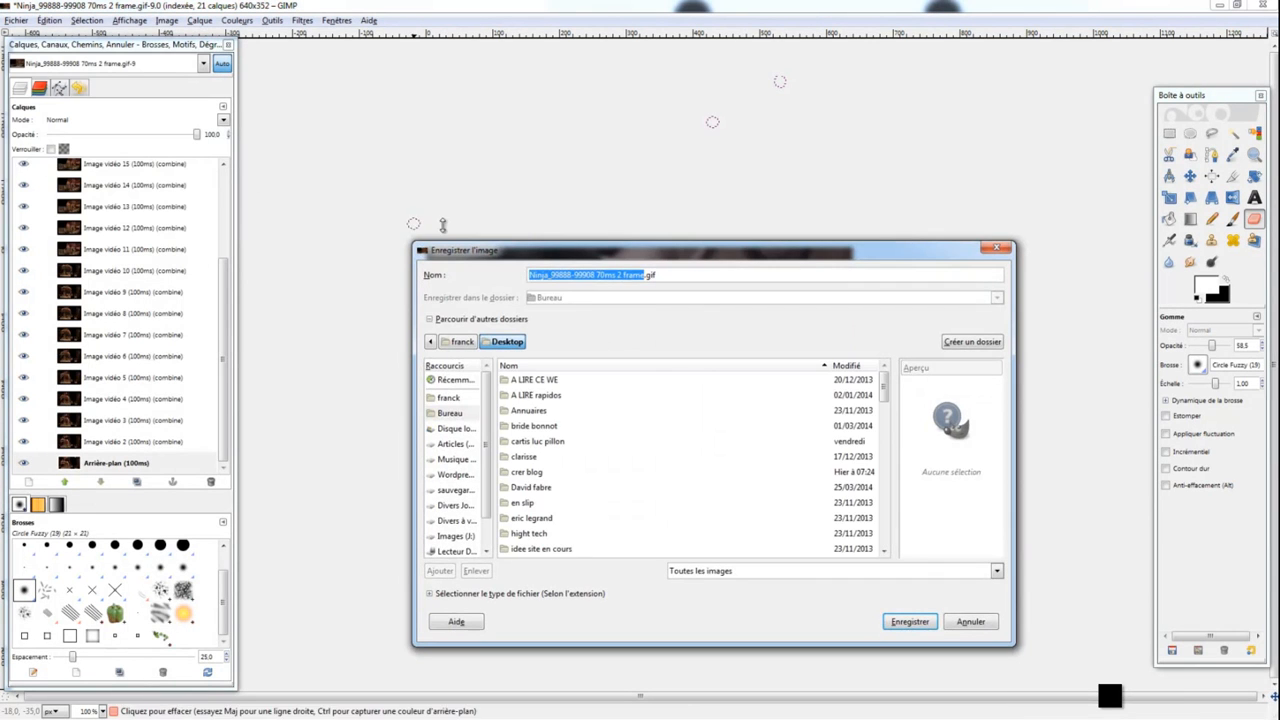
pyautogui.moveTo(589, 253); pyautogui.dragTo(510, 140)
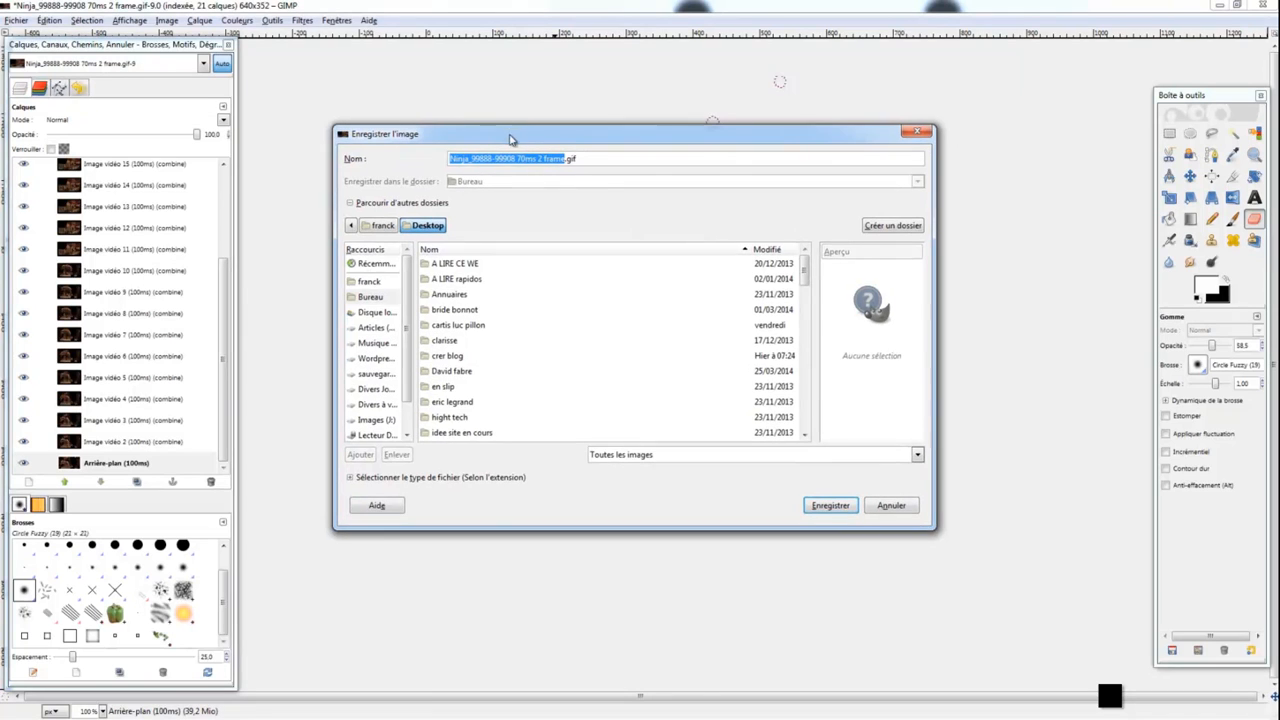
pyautogui.click(567, 158)
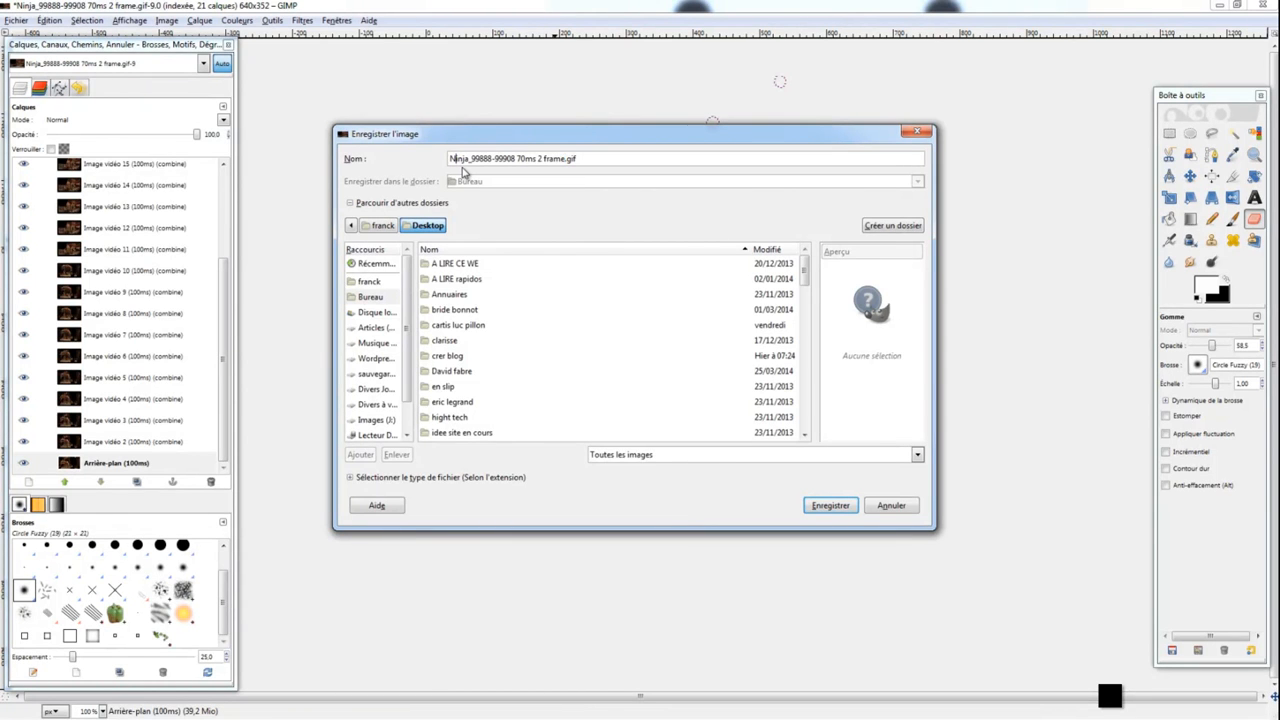
pyautogui.write('NNNNN')
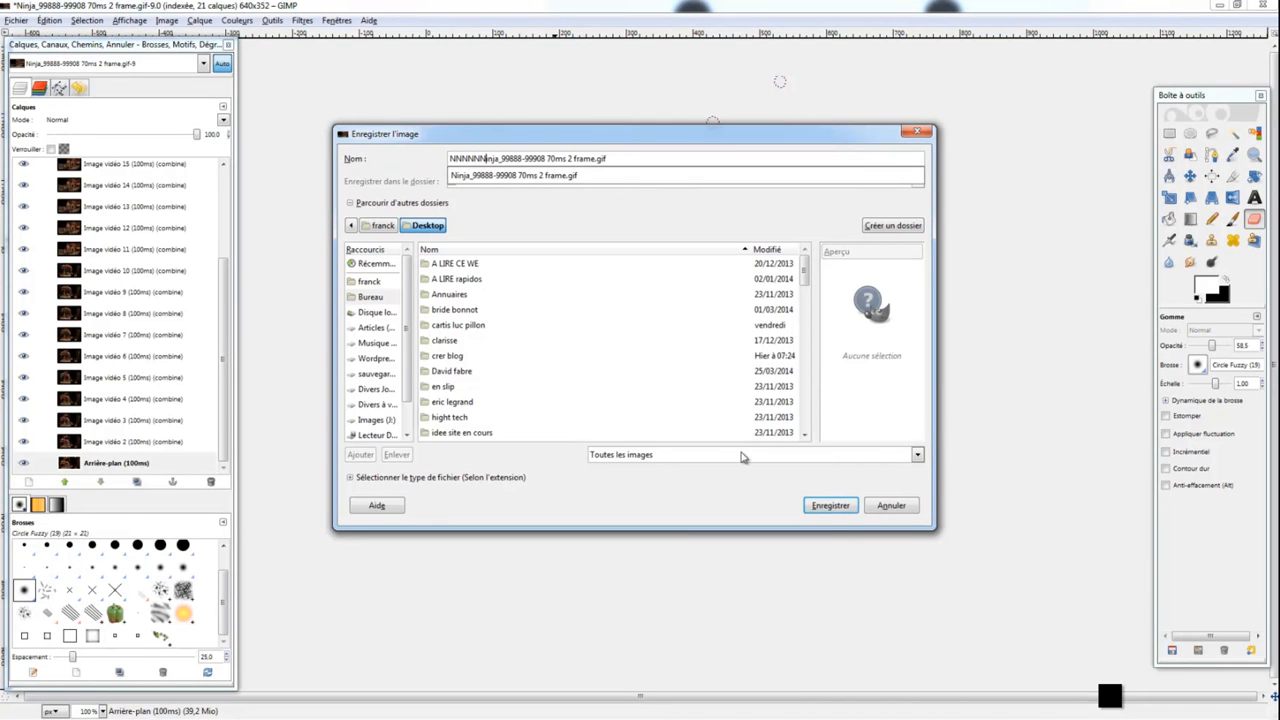
pyautogui.click(836, 515)
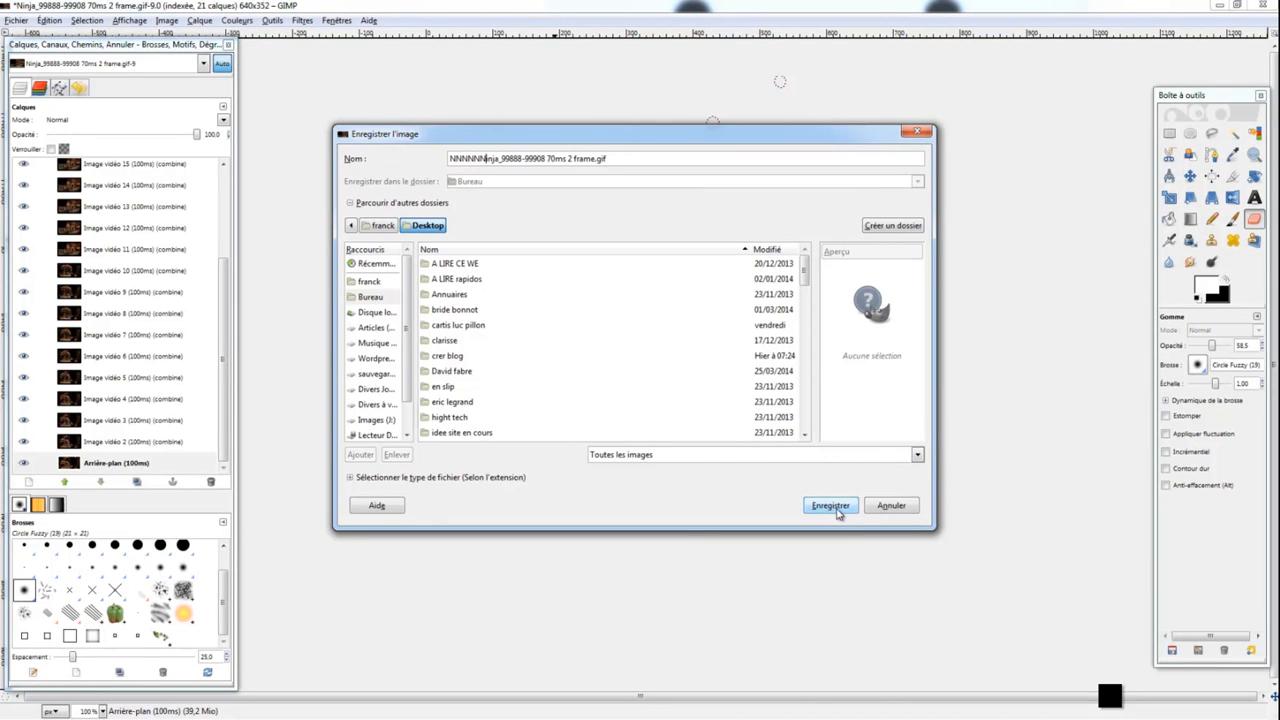
pyautogui.click(834, 507)
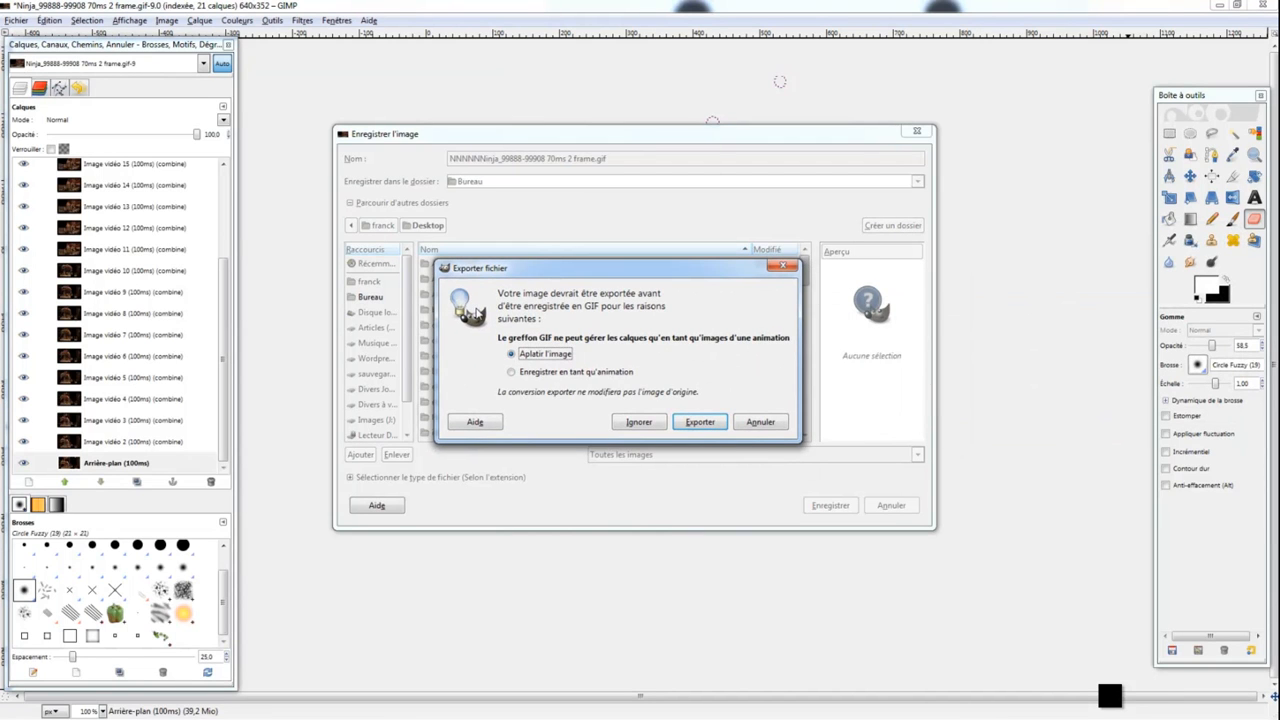
# Export the GIF as an animation with infinite looping and a 100 ms delay for frames without a specified delay.
pyautogui.click(513, 373)
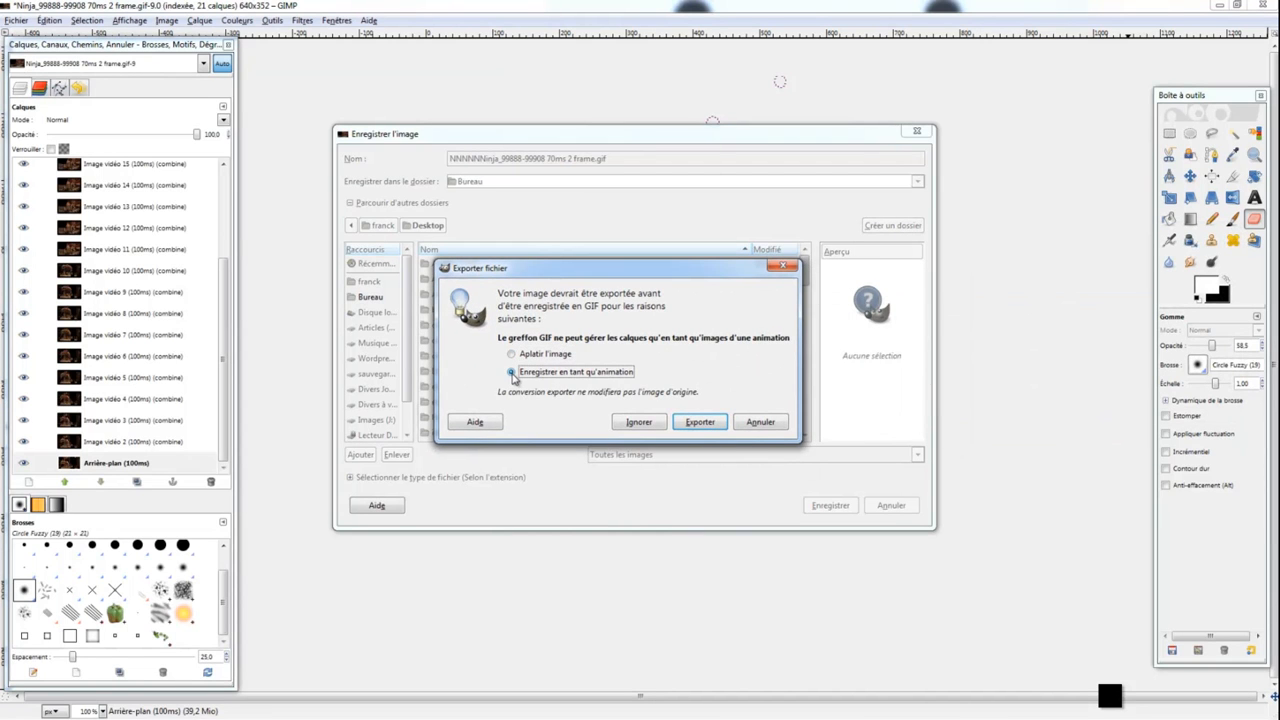
pyautogui.click(700, 423)
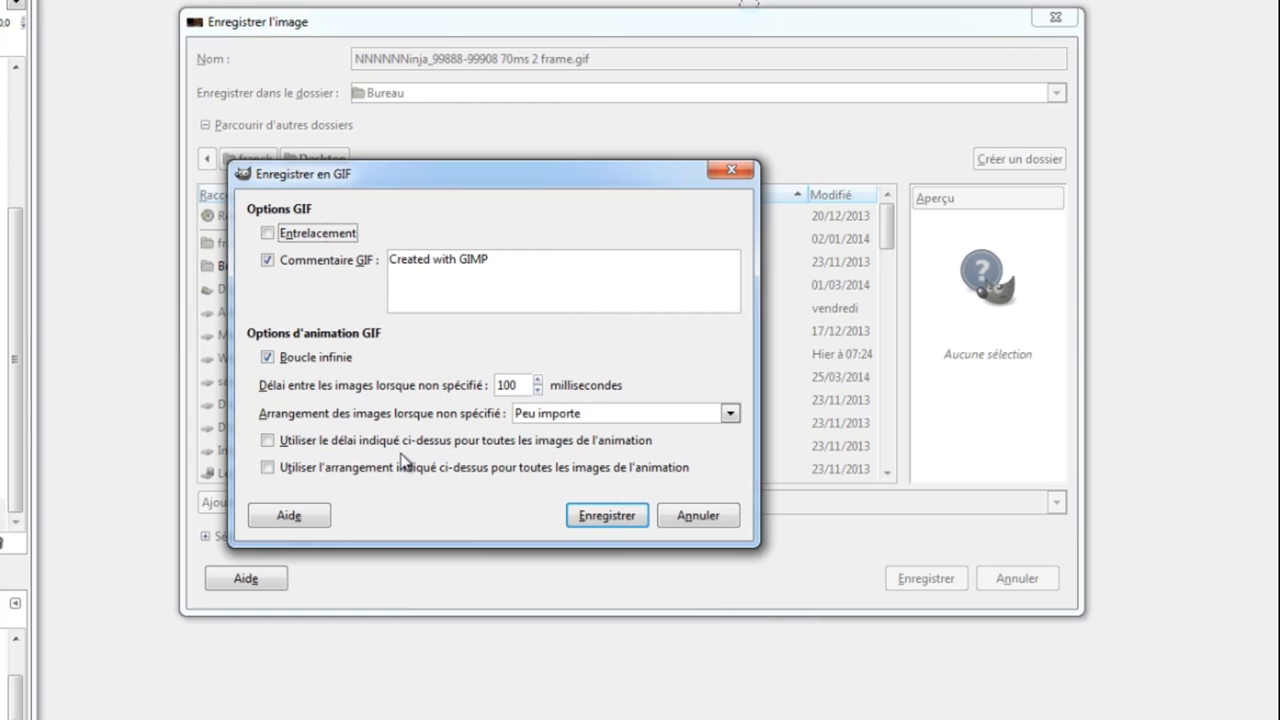
pyautogui.click(603, 516)
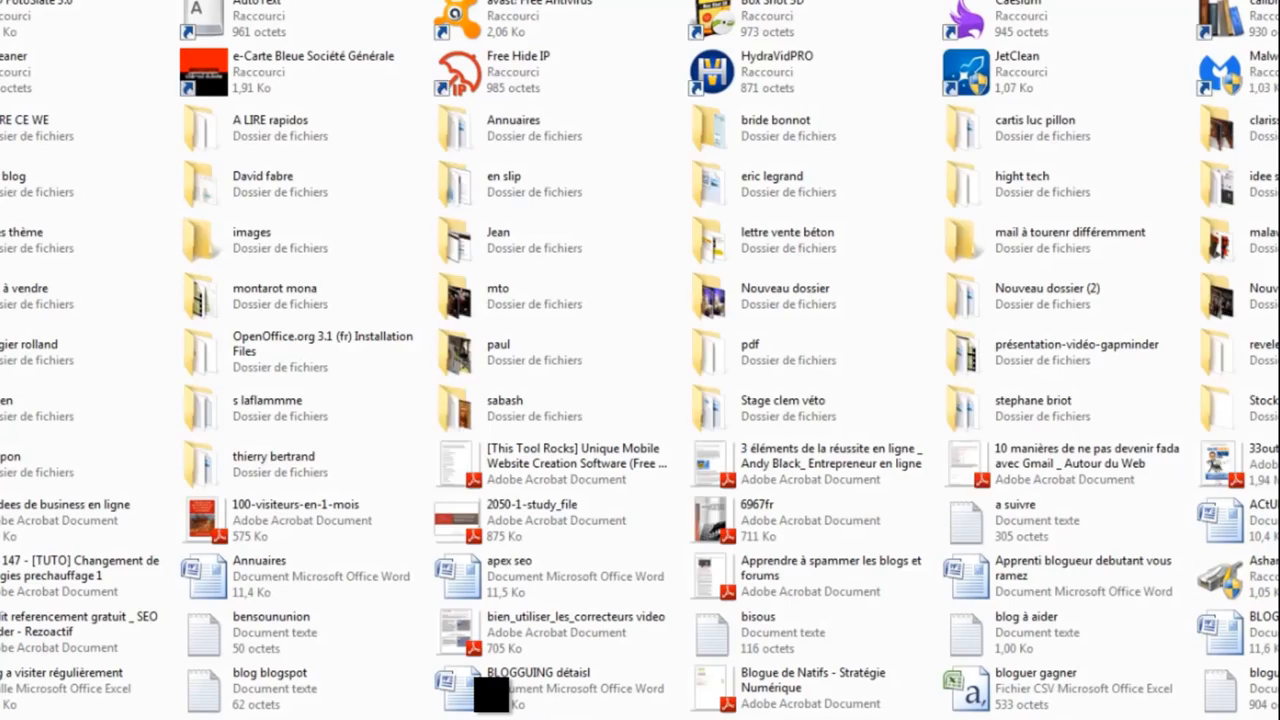
# Look for the exported NNNNNNinja GIF among the desktop files.
pyautogui.scroll(-1, 640, 360)
pyautogui.scroll(-10, 640, 360)
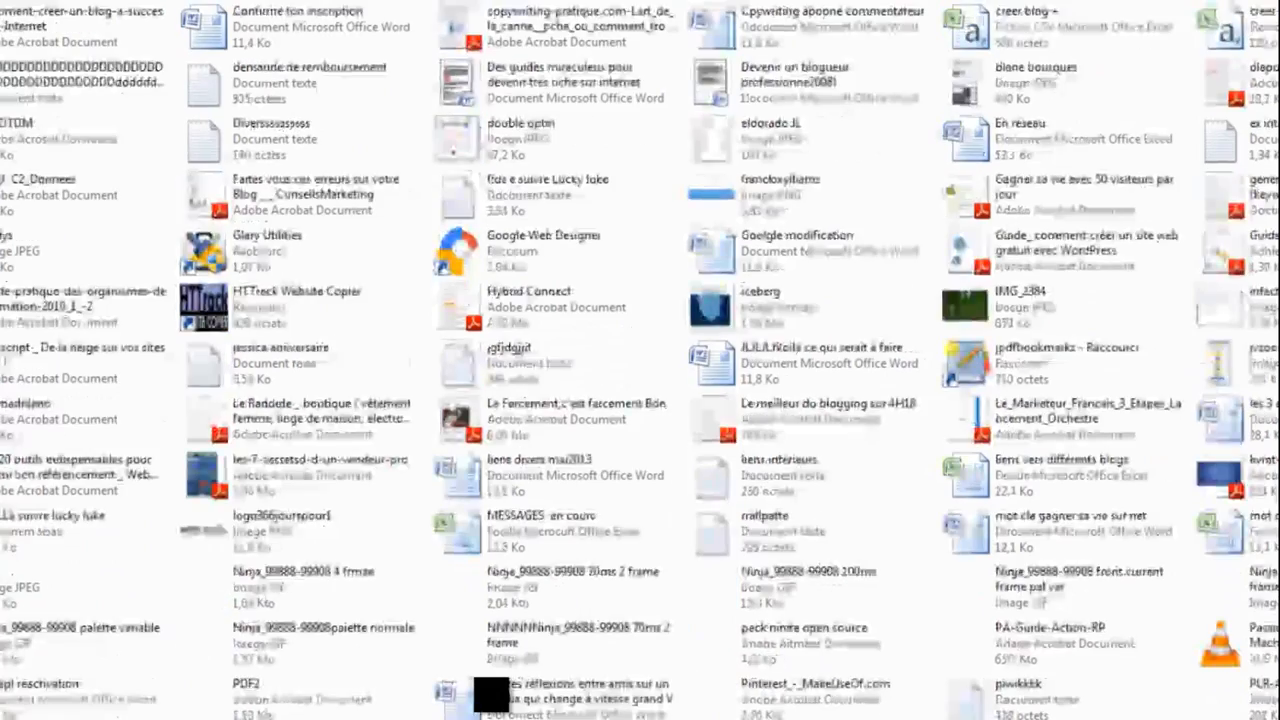